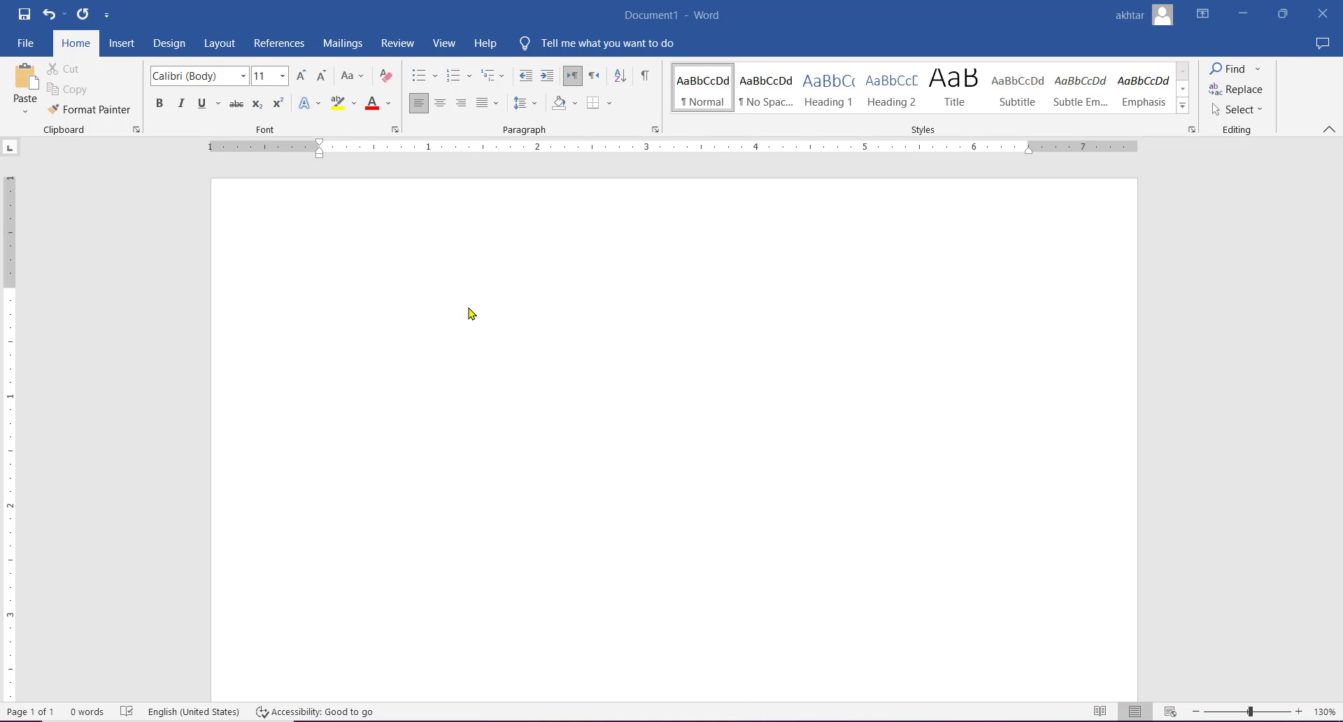
- Insert a table with five columns and seven rows, and narrow its first column
click(123, 45)
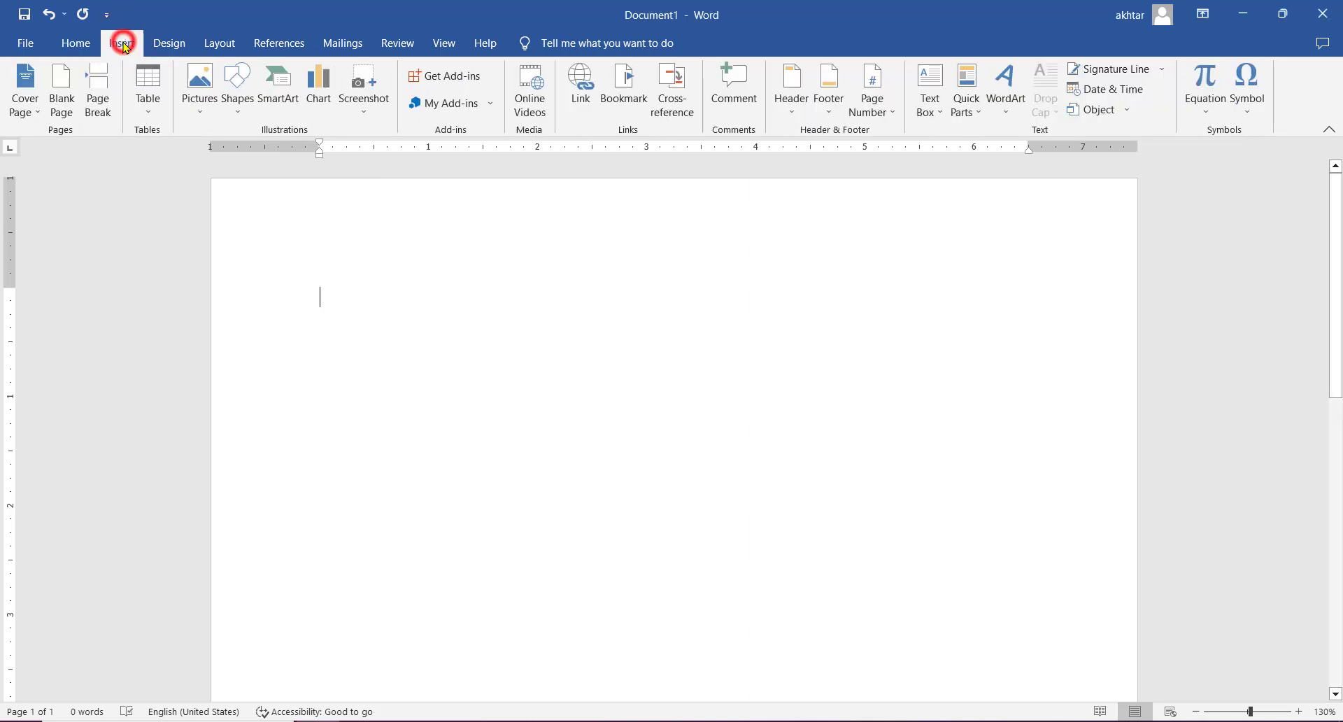
click(148, 101)
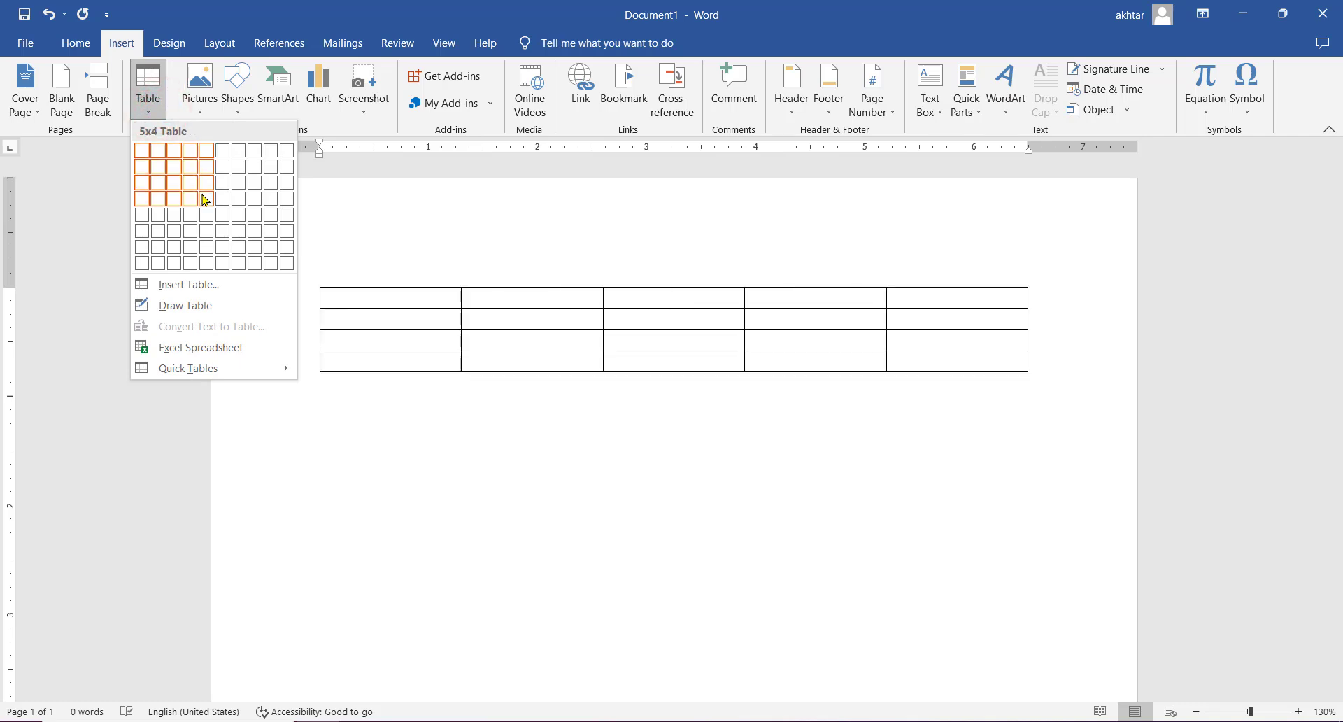
click(207, 246)
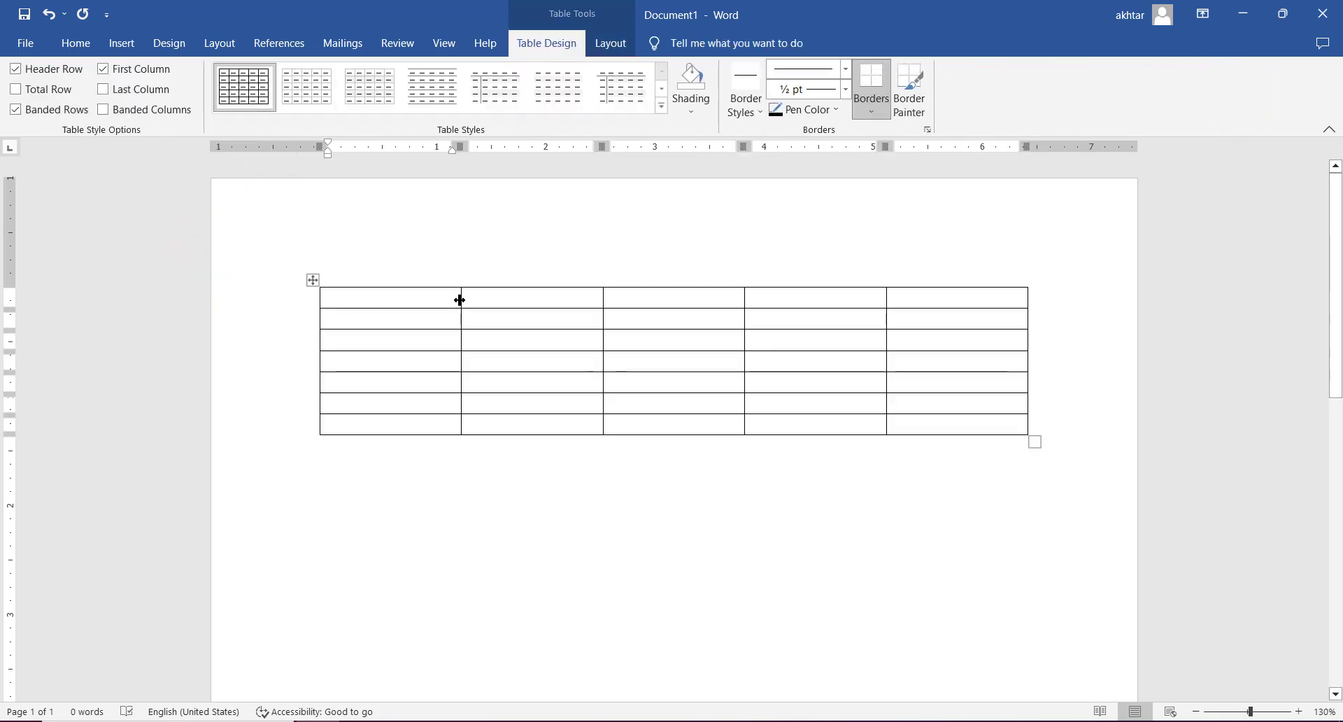
drag(462, 302, 398, 324)
- Fill the table's header row with s.no, Items, Quantity, Price and total
click(372, 297)
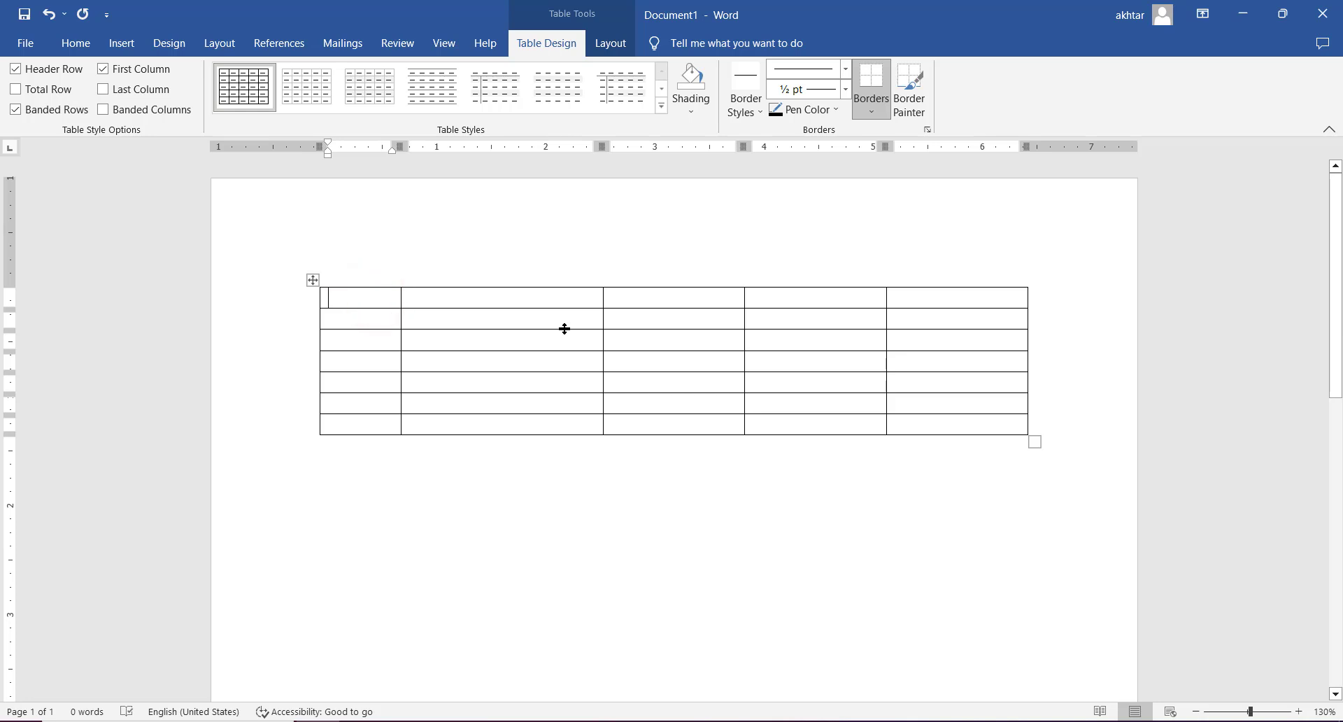
text(s.no)
key(Tab)
text(Items)
key(Tab)
text(quantity)
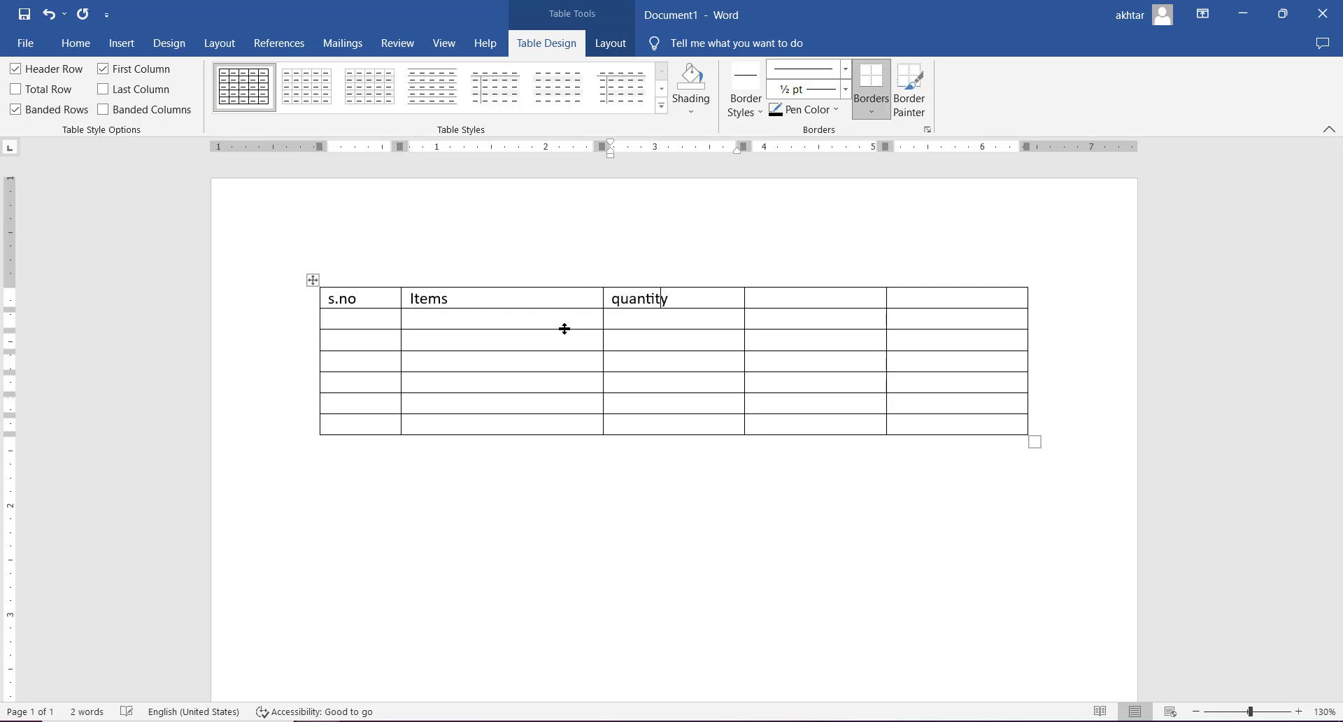
key(Tab)
text(price)
key(Tab)
text(total)
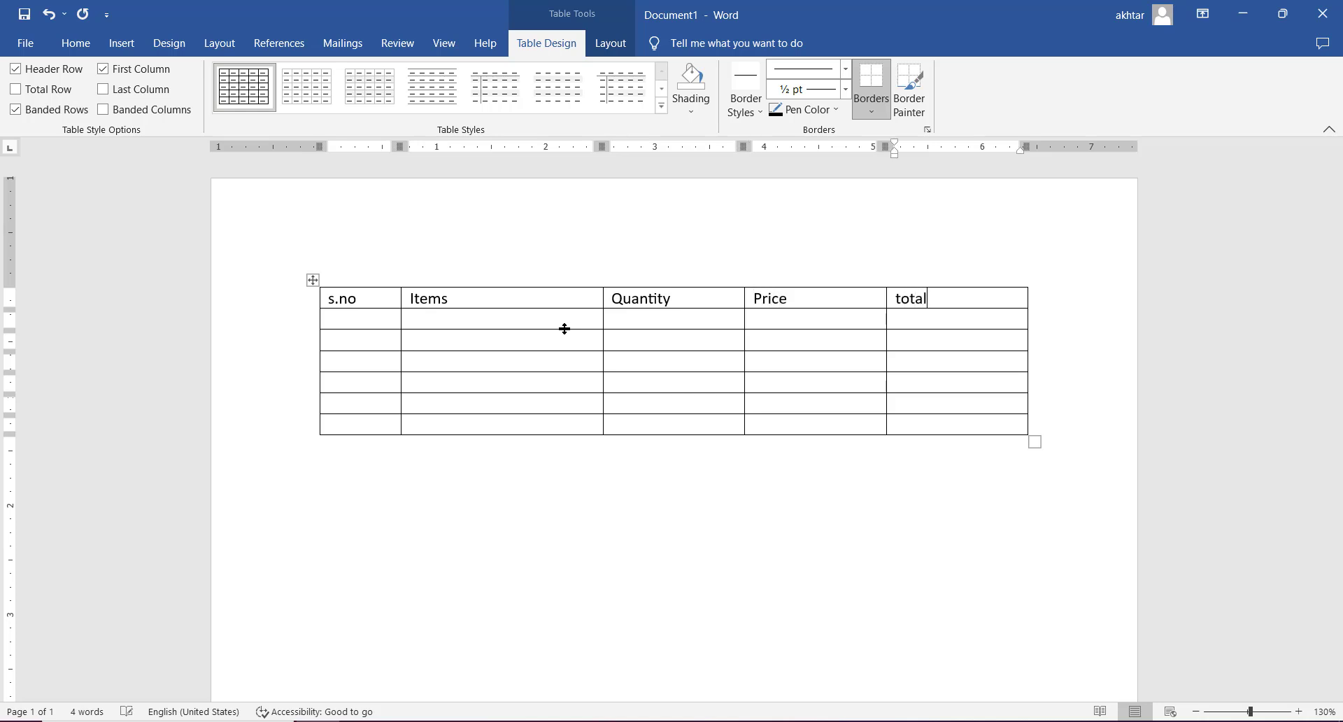
- Number the first four rows below the header 1 to 4 in the s.no column
click(384, 317)
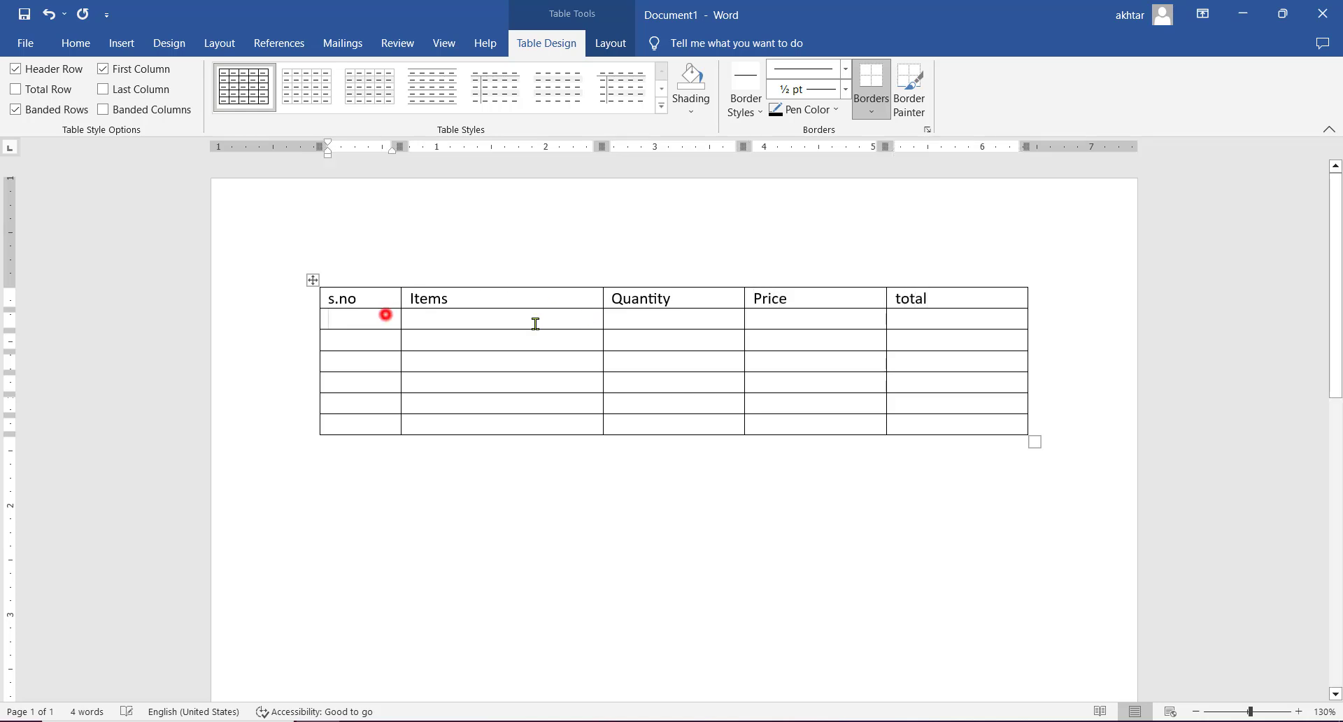
text(1)
key(Down)
text(2)
key(Down)
text(3)
key(Down)
text(4)
- Merge the first four cells of each of the last two table rows into one cell per row
click(390, 403)
drag(507, 403, 758, 396)
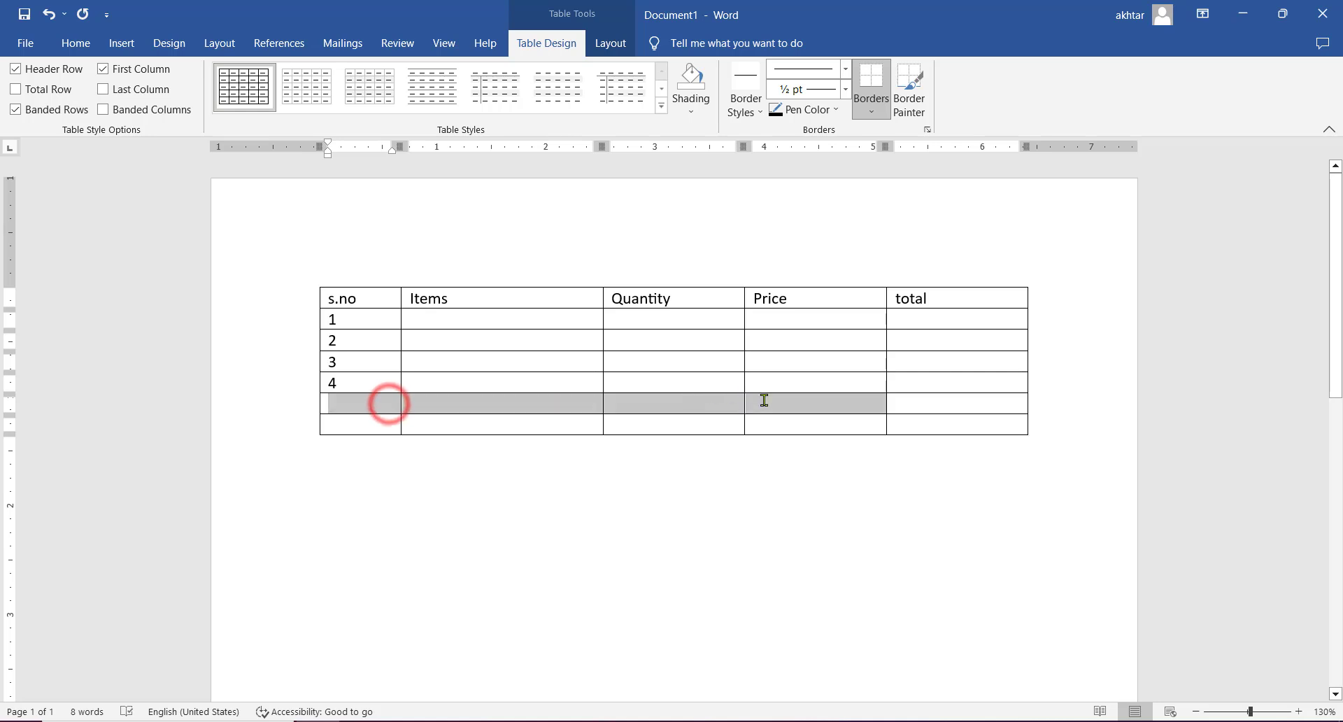
right_click(690, 412)
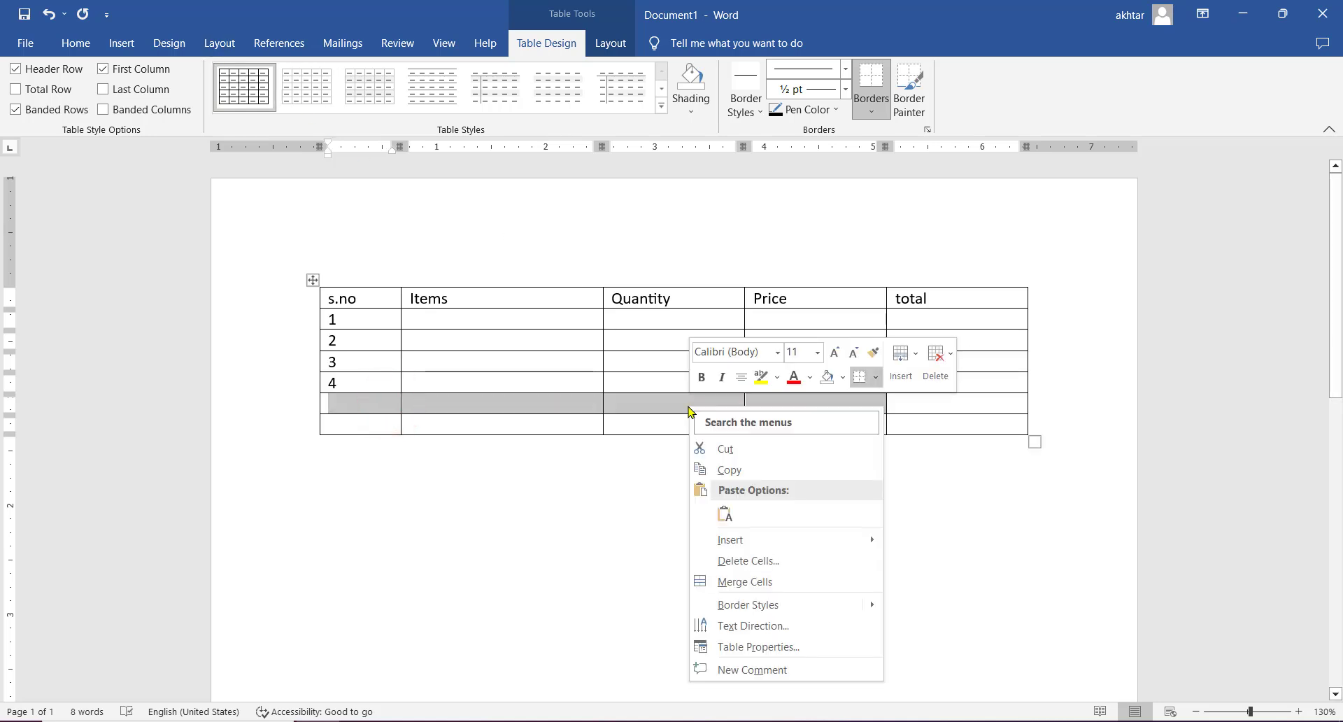
click(751, 576)
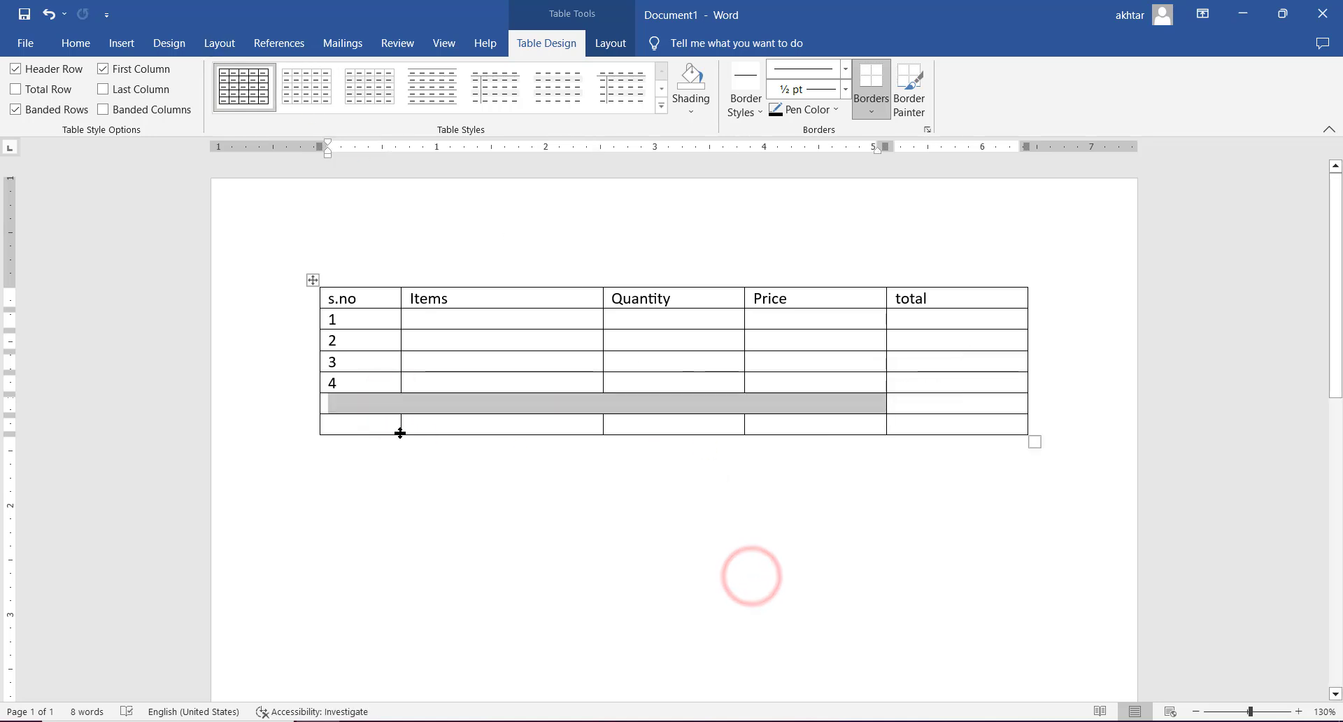
drag(386, 425, 794, 430)
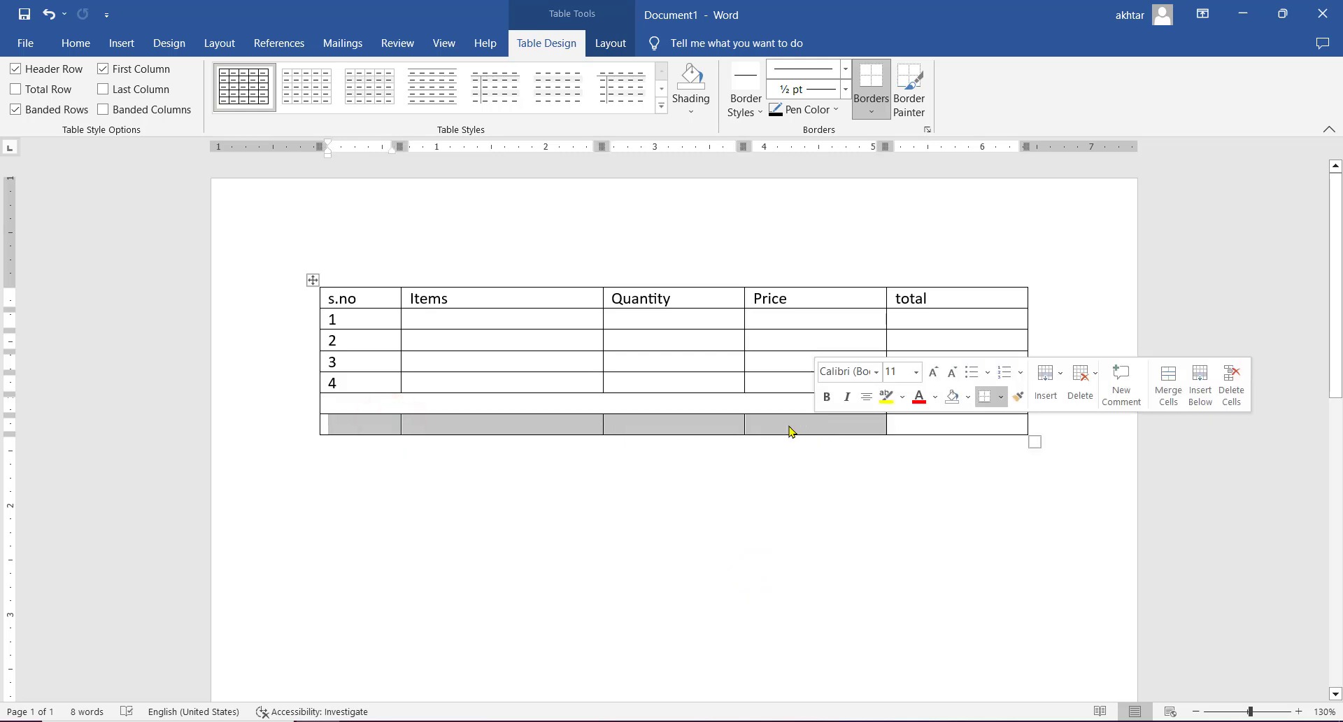
right_click(788, 426)
click(841, 598)
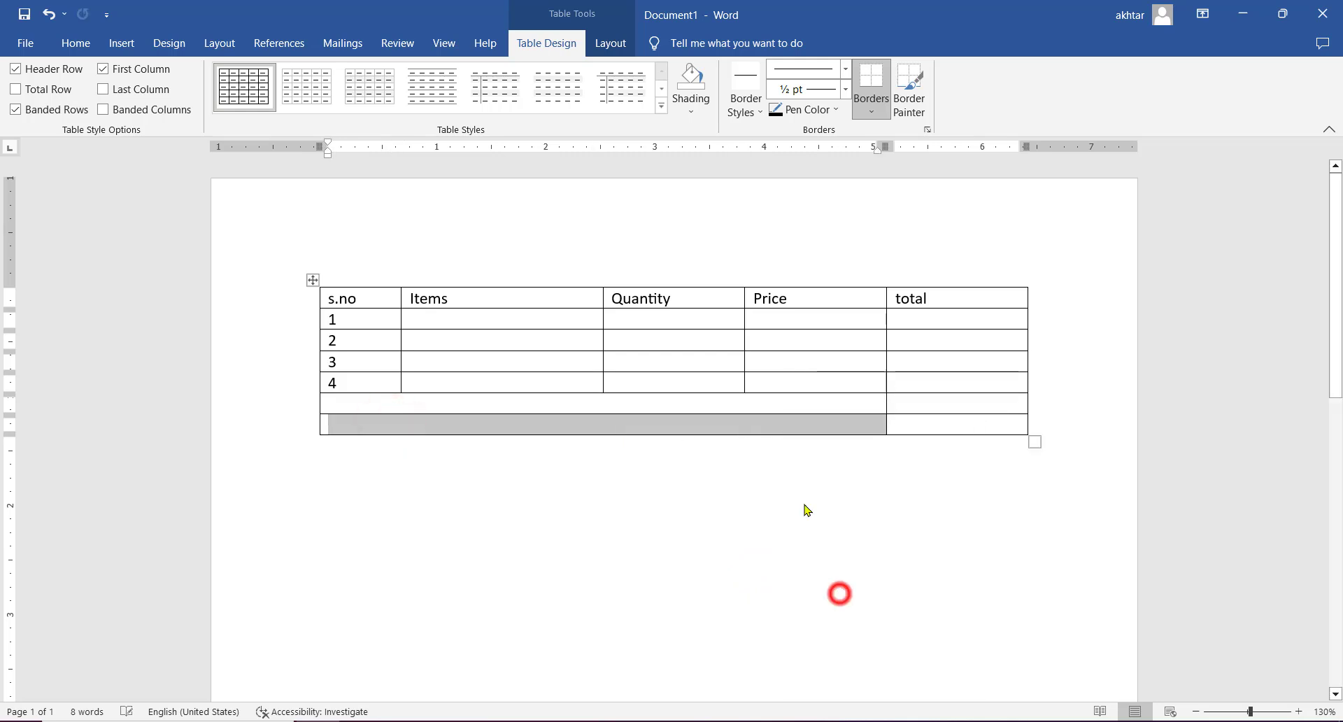
- Right-align the two merged cells beneath the numbered rows
click(759, 403)
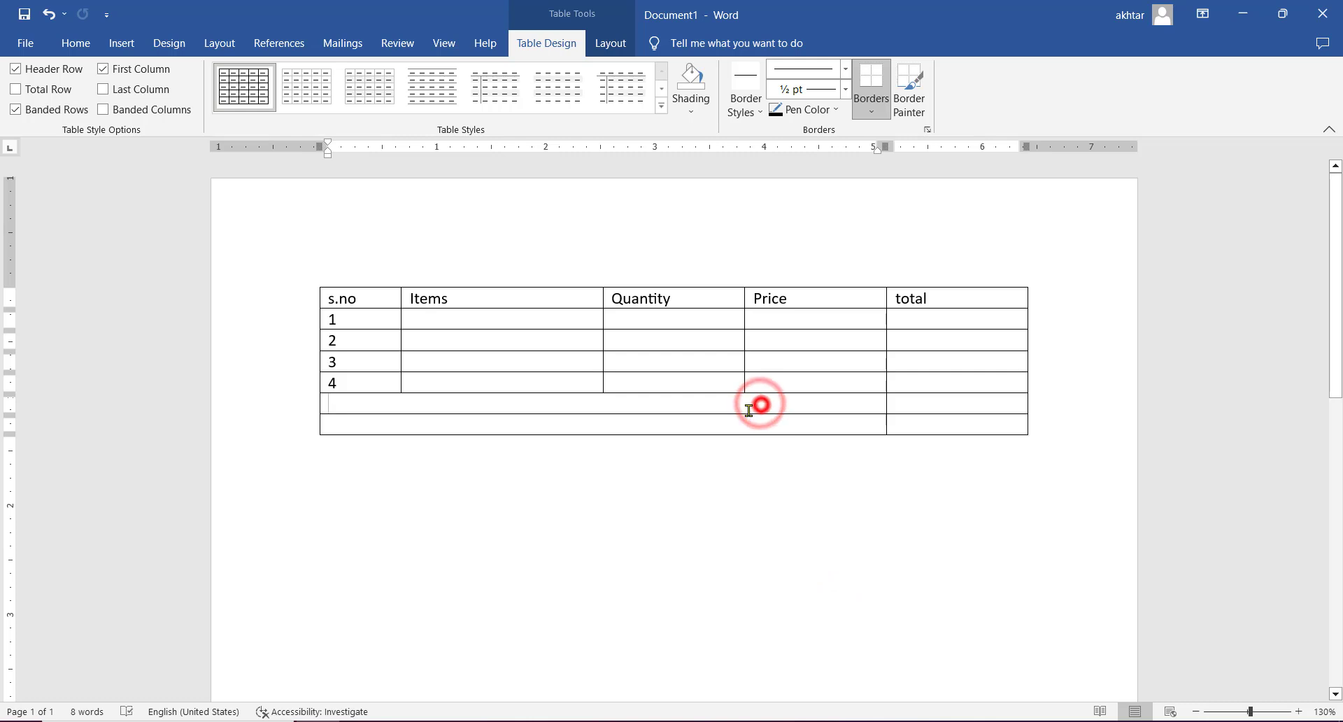
drag(759, 403, 760, 423)
click(89, 40)
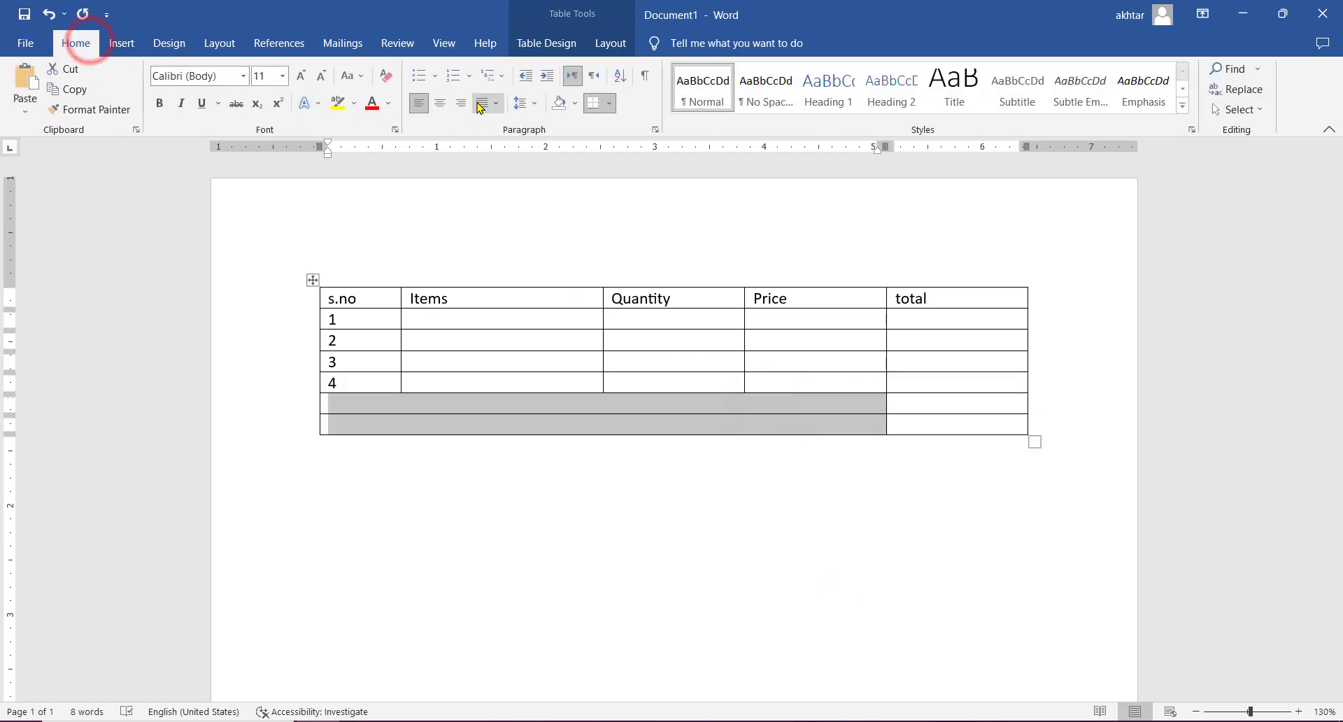
click(461, 103)
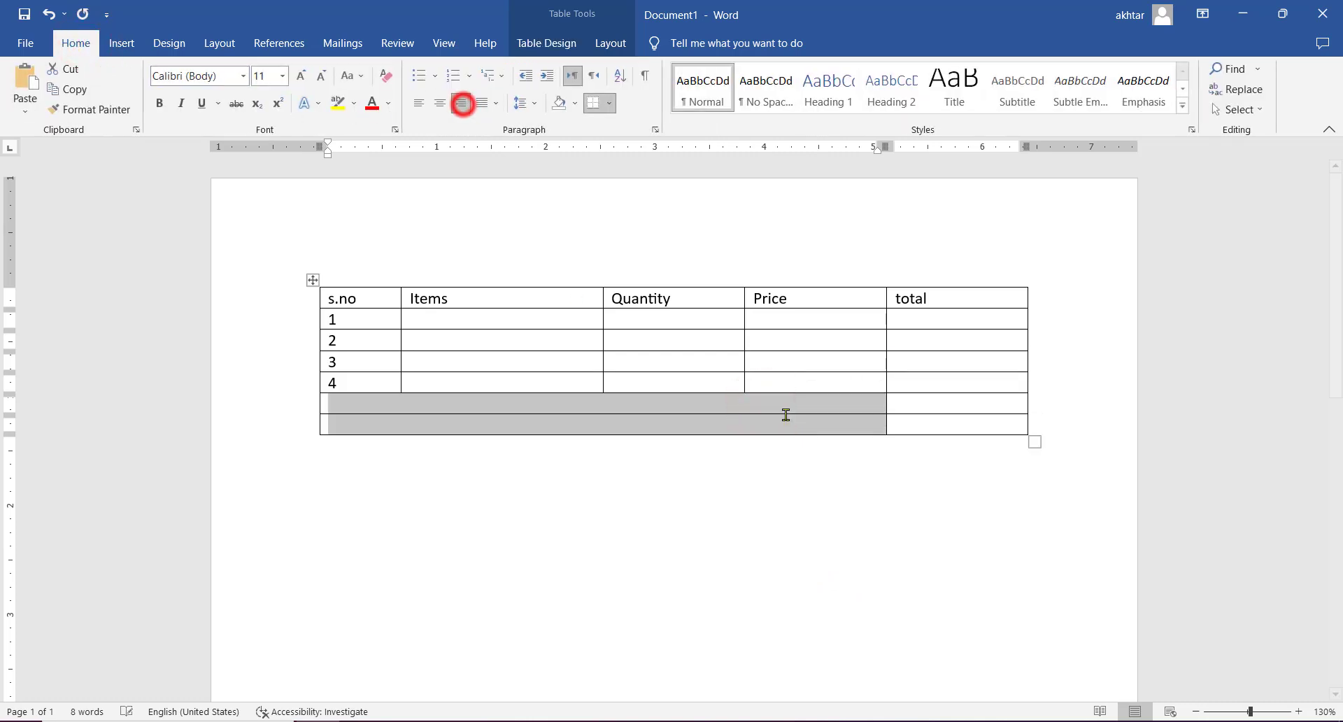
- Add one more row with the same merged layout at the end of the table
click(953, 321)
click(940, 424)
key(Tab)
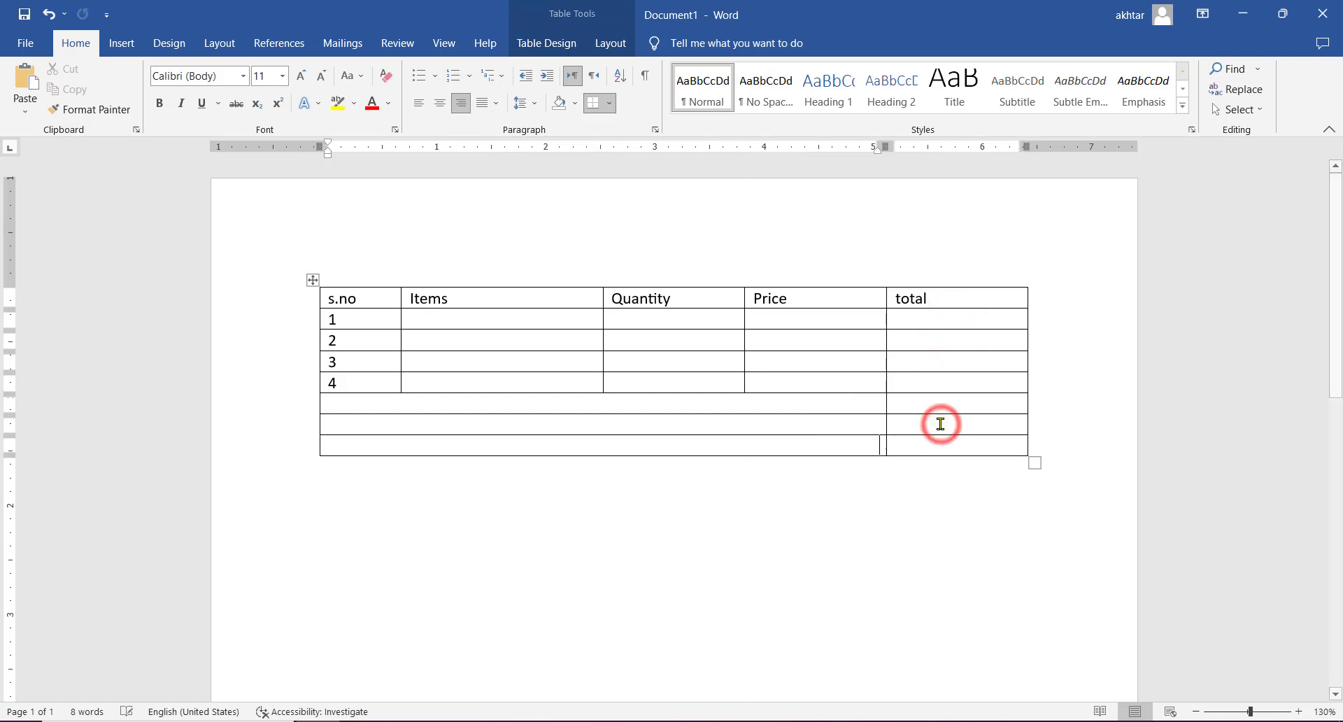
- Label the three merged cells Sub Total, Received and Remaining, from the upper row to the lowest
click(872, 401)
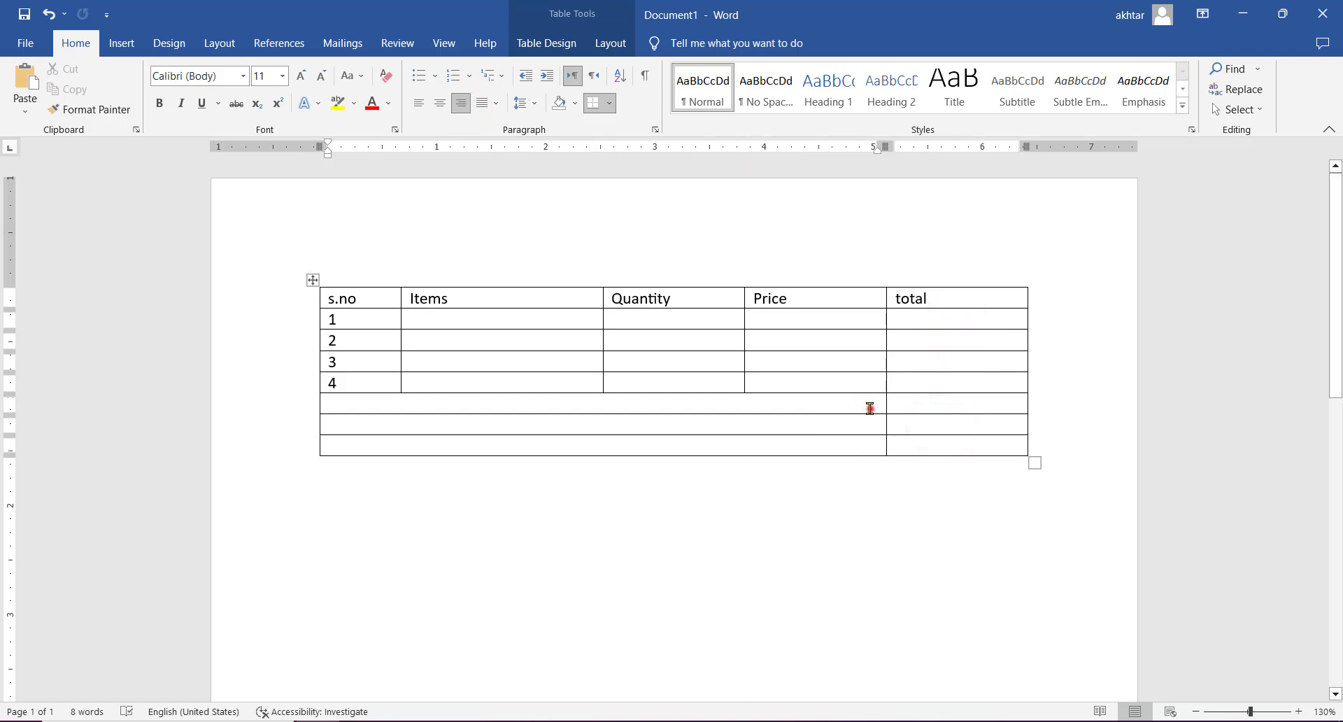
text(Sub)
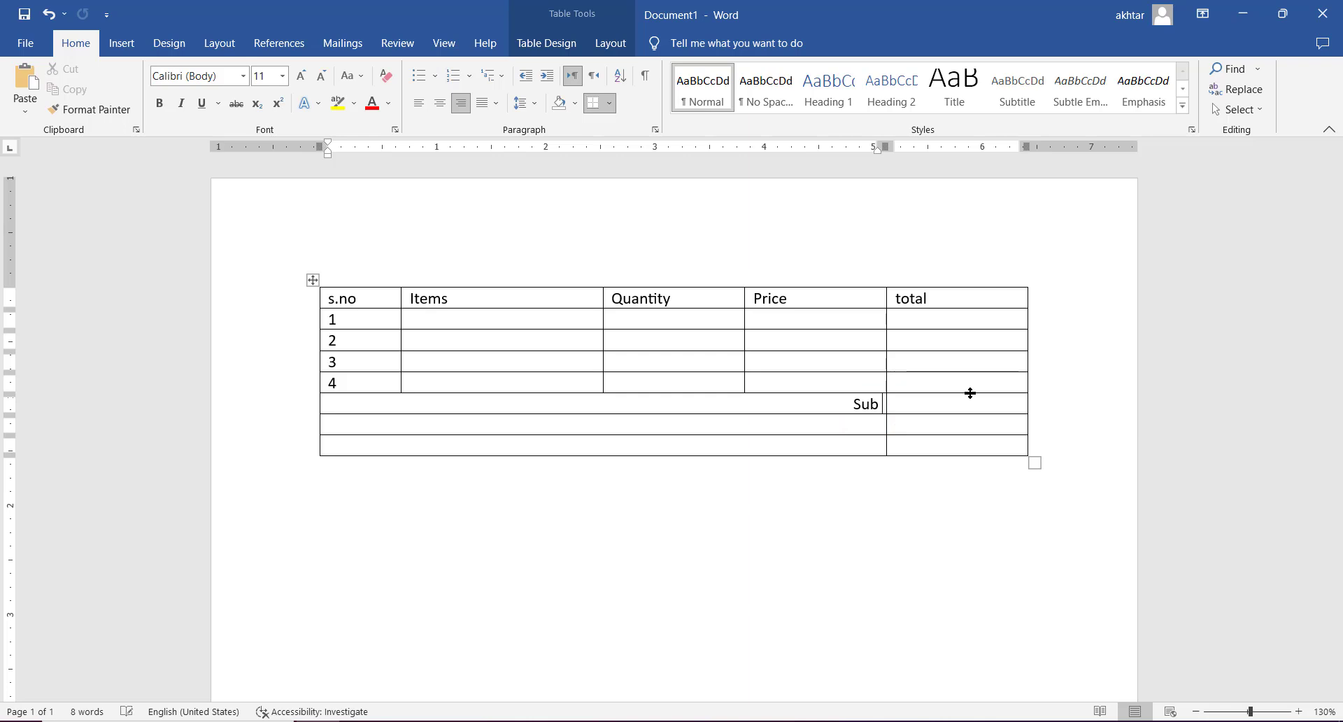
text( Totalreceived)
key(Down)
text(remaining)
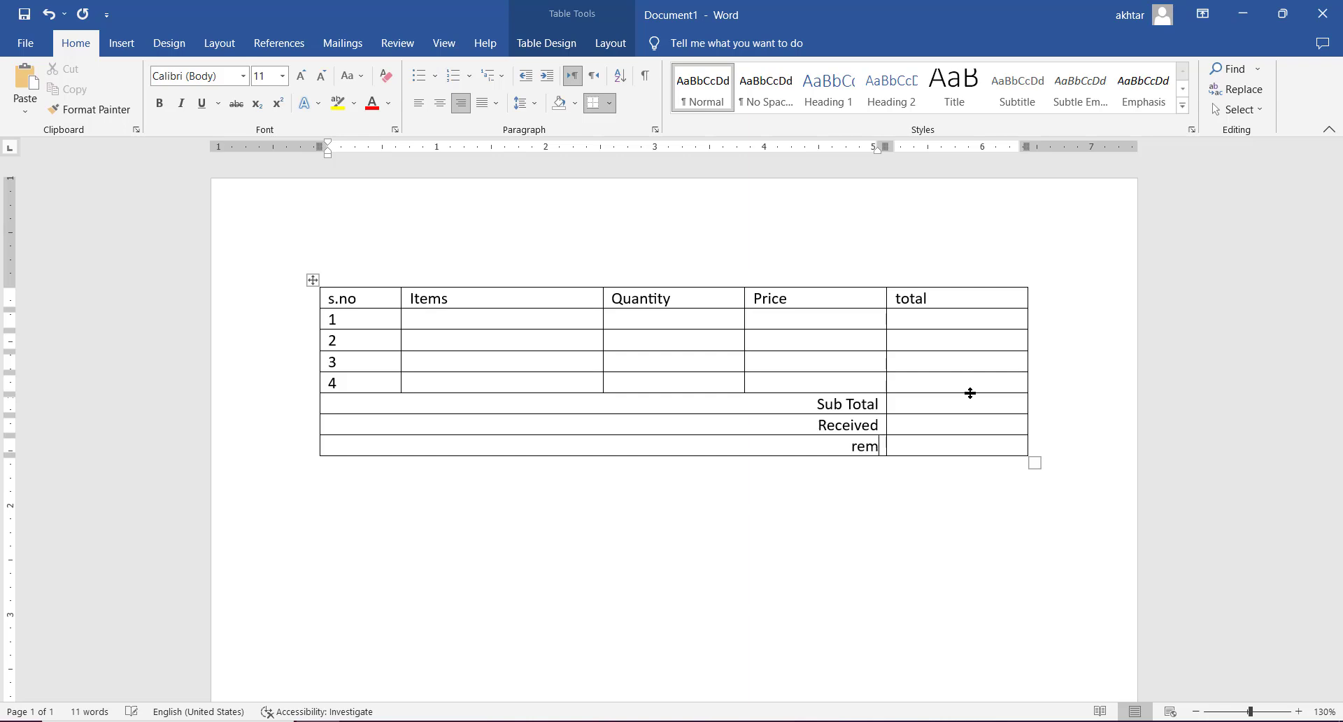
key(Tab)
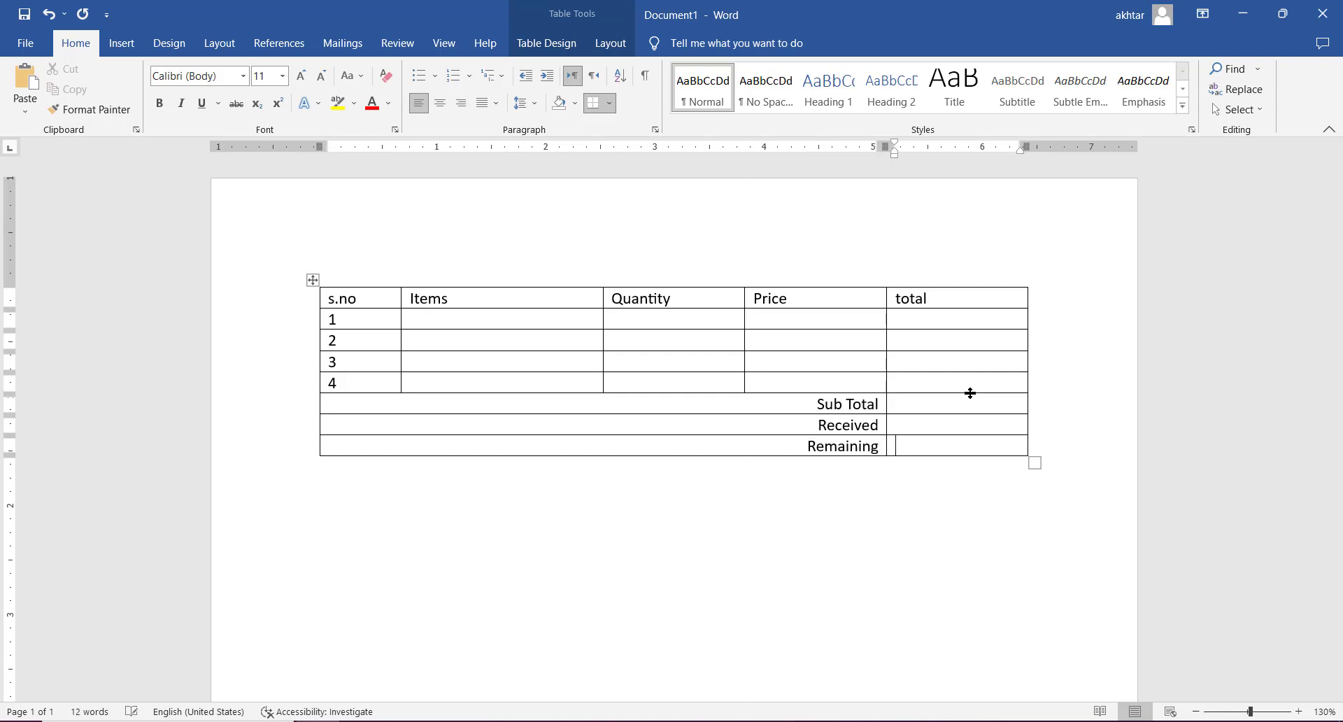
- List Paper, Pens, Ink and pad in the Items column for rows 1 to 4
click(507, 323)
text(paper)
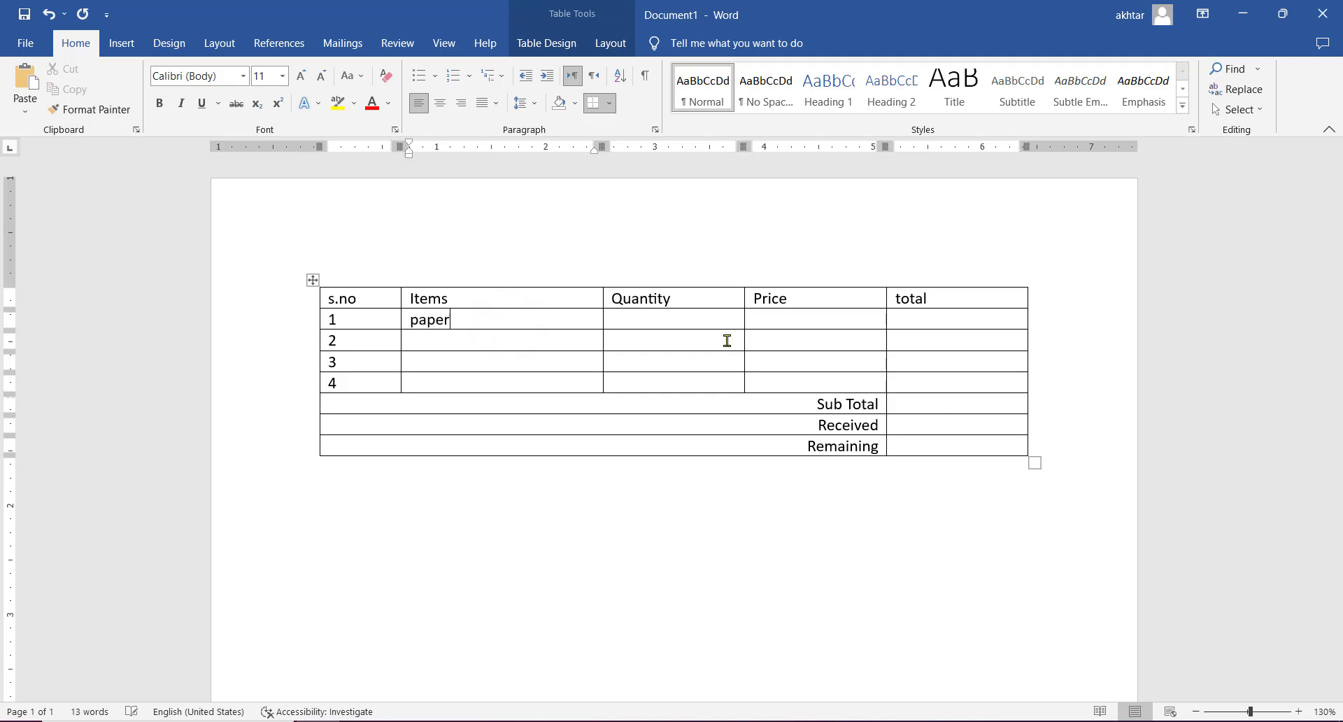
key(Down)
text(pens)
key(Down)
text(ink)
key(Down)
text(pad)
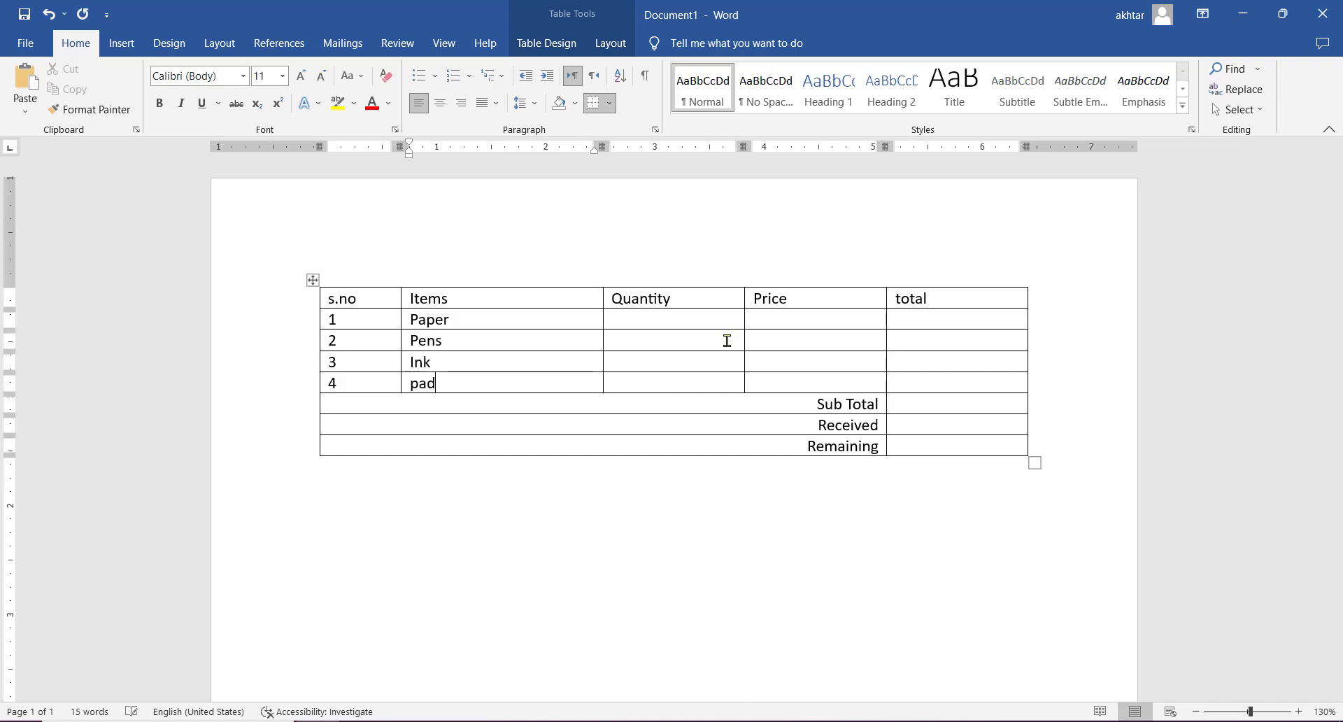
- Enter the quantities 150 for Paper, 250 for Pens, 300 for Ink and 180 for pad
click(671, 318)
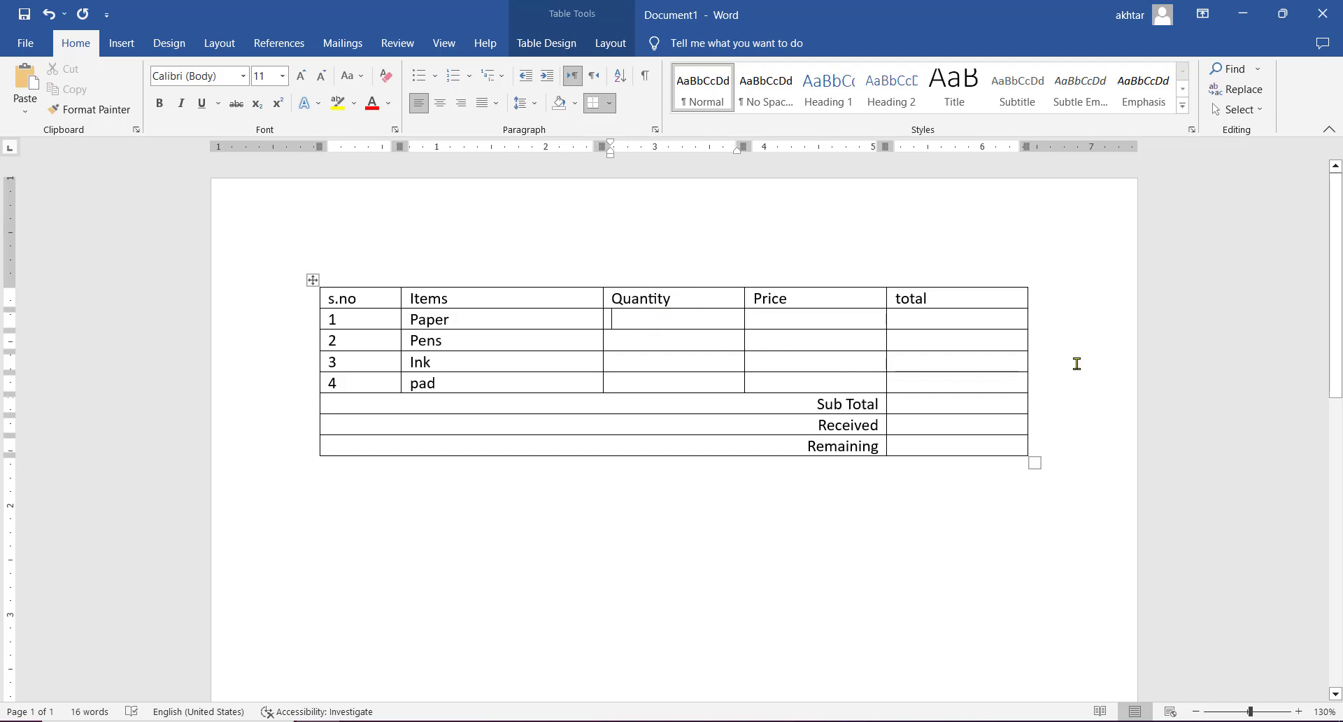
text(150)
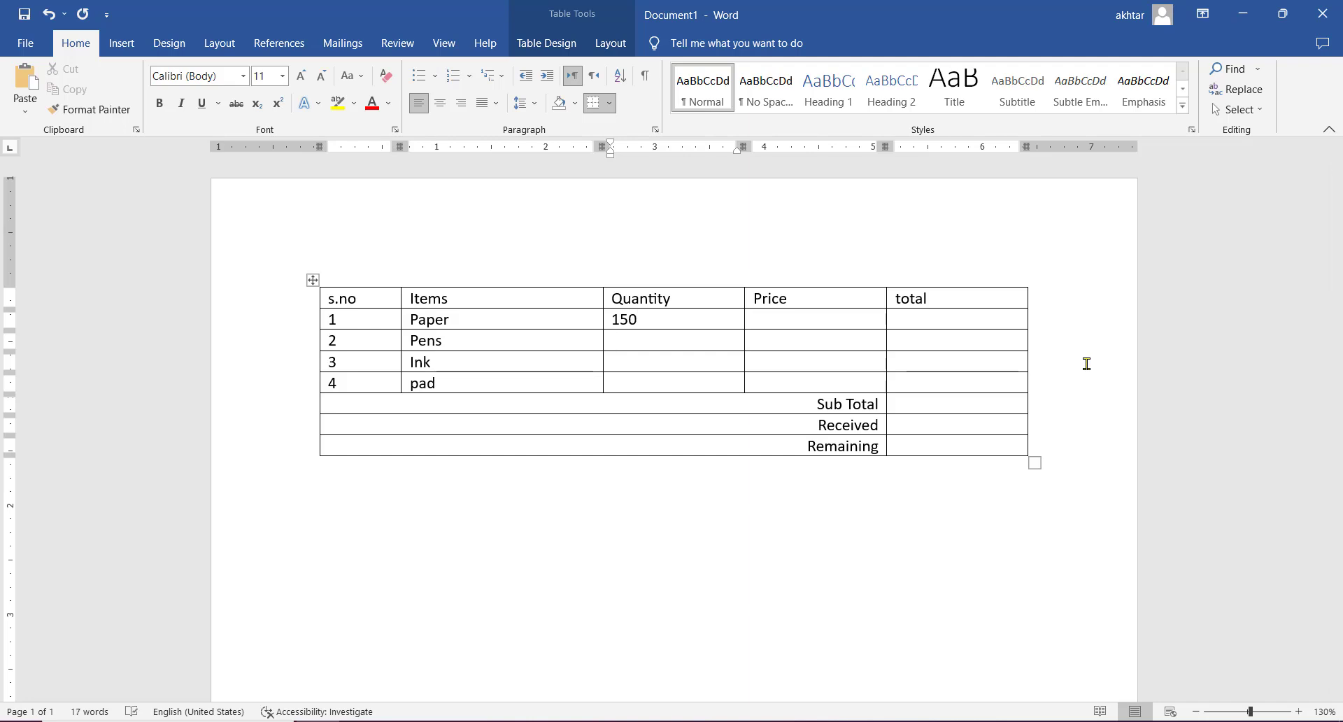
key(Down)
text(250)
text(300)
key(Down)
text(10)
text(80)
- Enter the prices 500 for Paper, 20 for Pens, 300 for Ink and 120 for pad
click(847, 325)
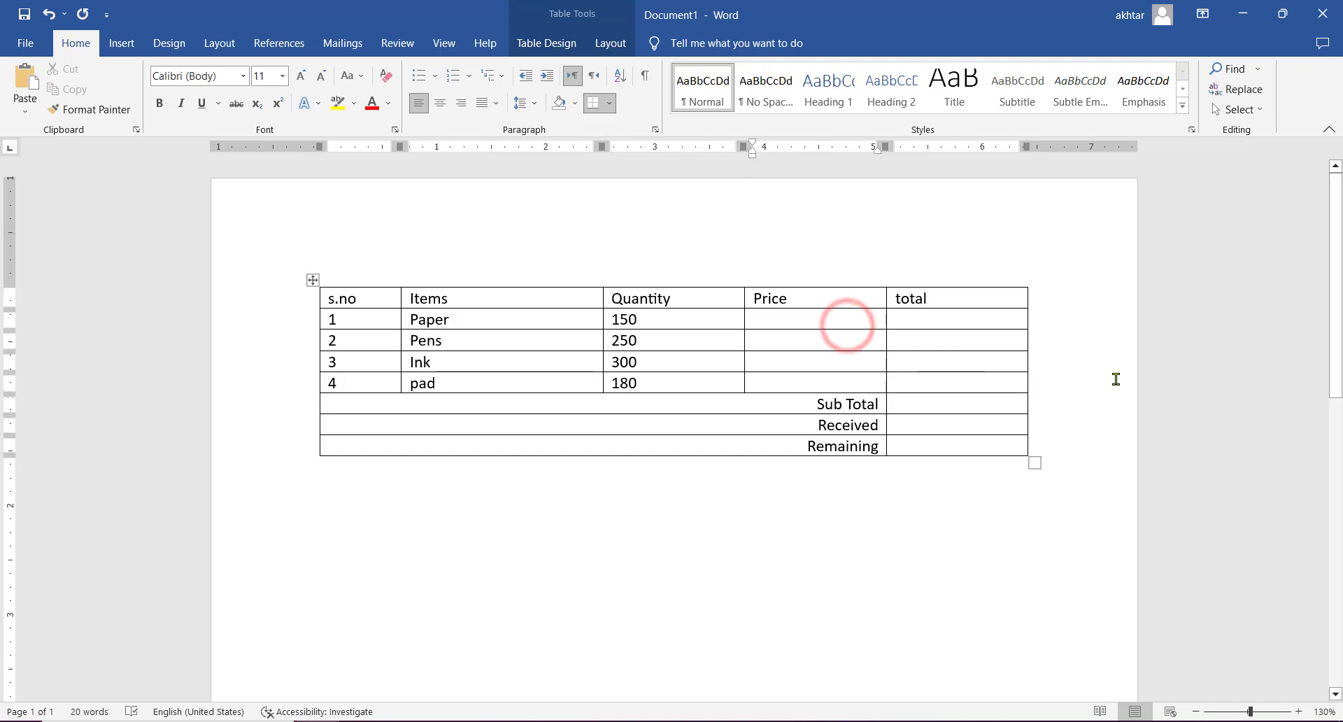
text(500)
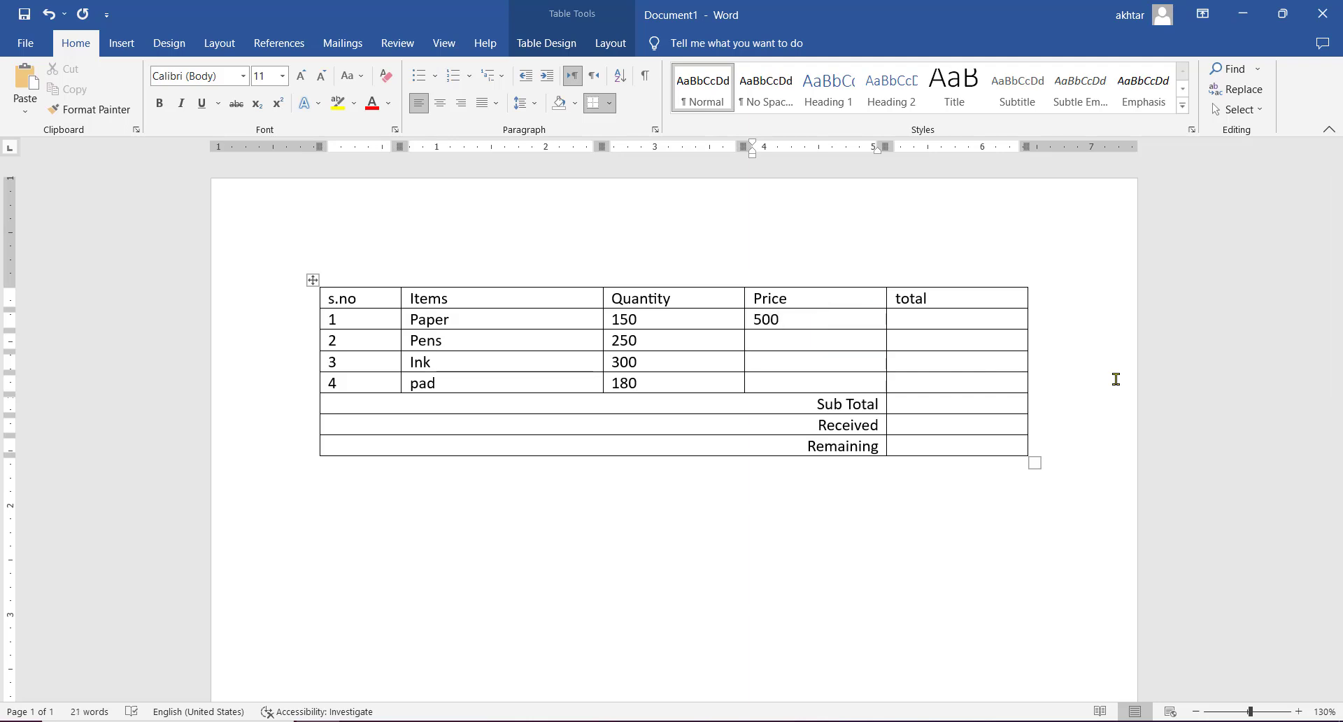
key(Down)
key(Down)
text(300)
text(120)
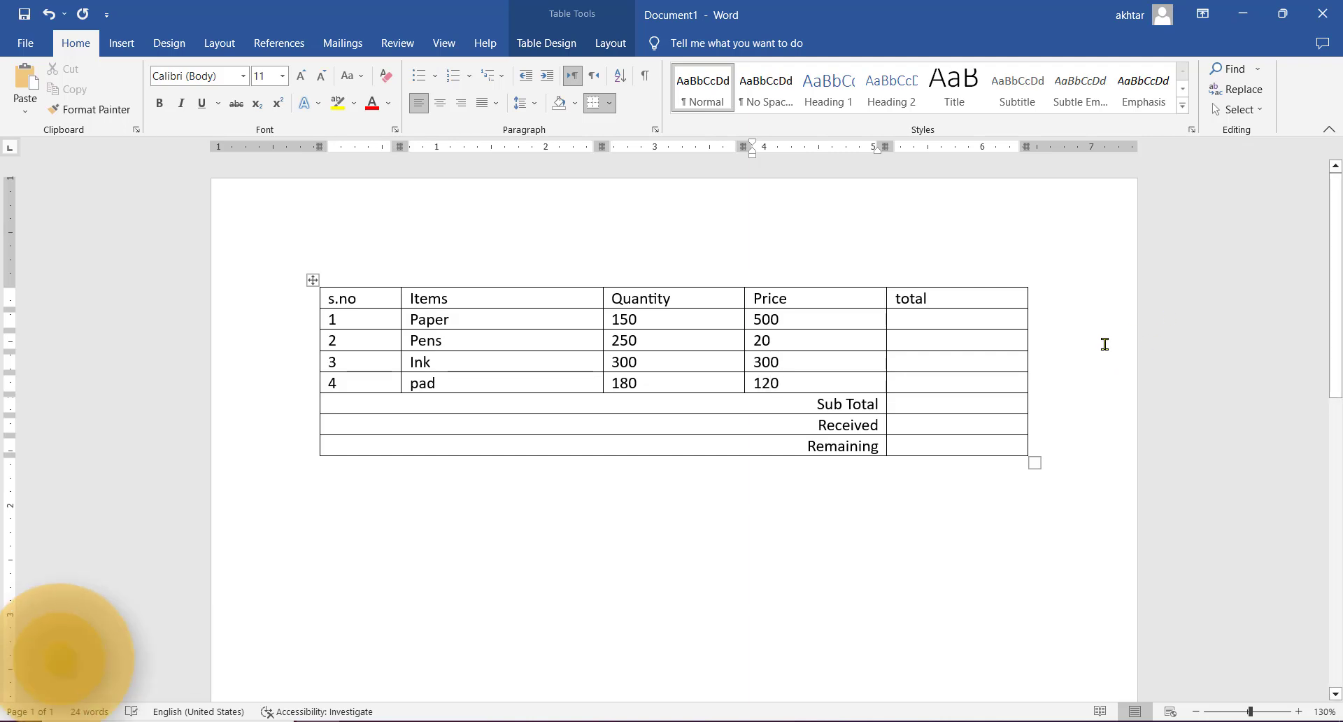
- Insert the formula =SUM(LEFT) in the total cell of the Paper row
click(965, 323)
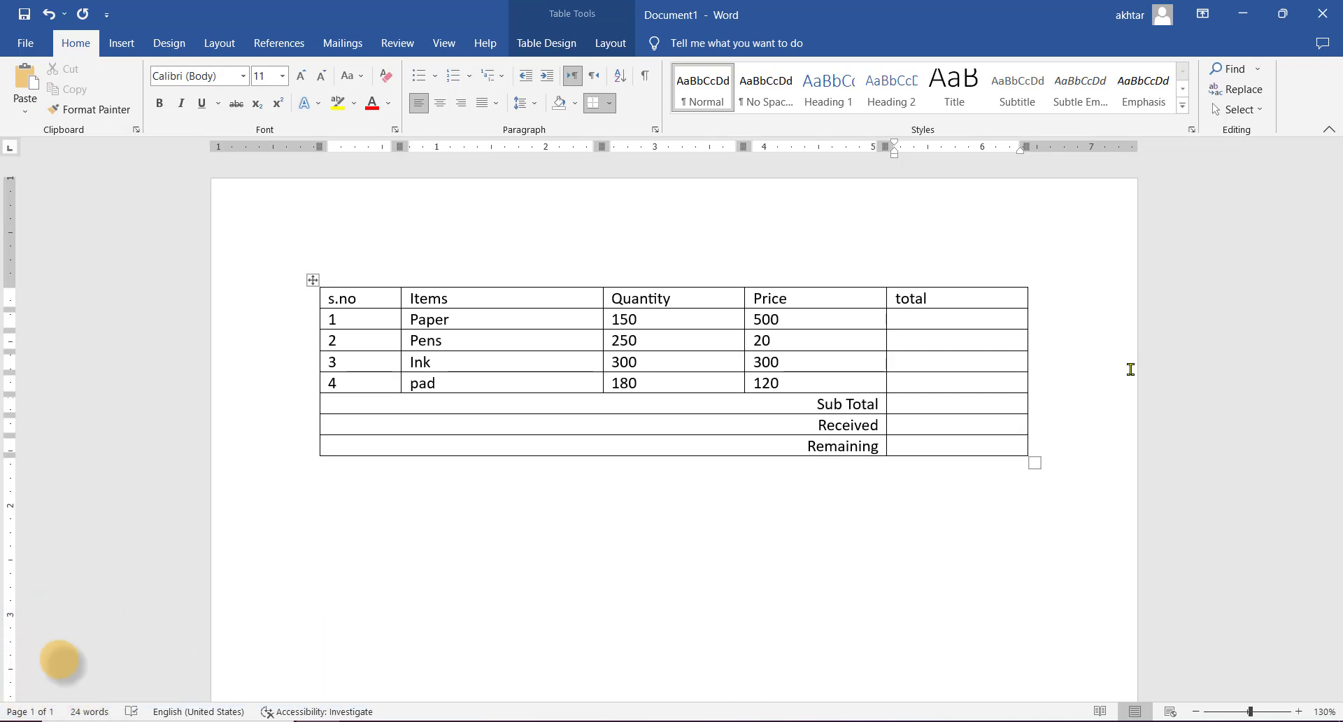
click(610, 42)
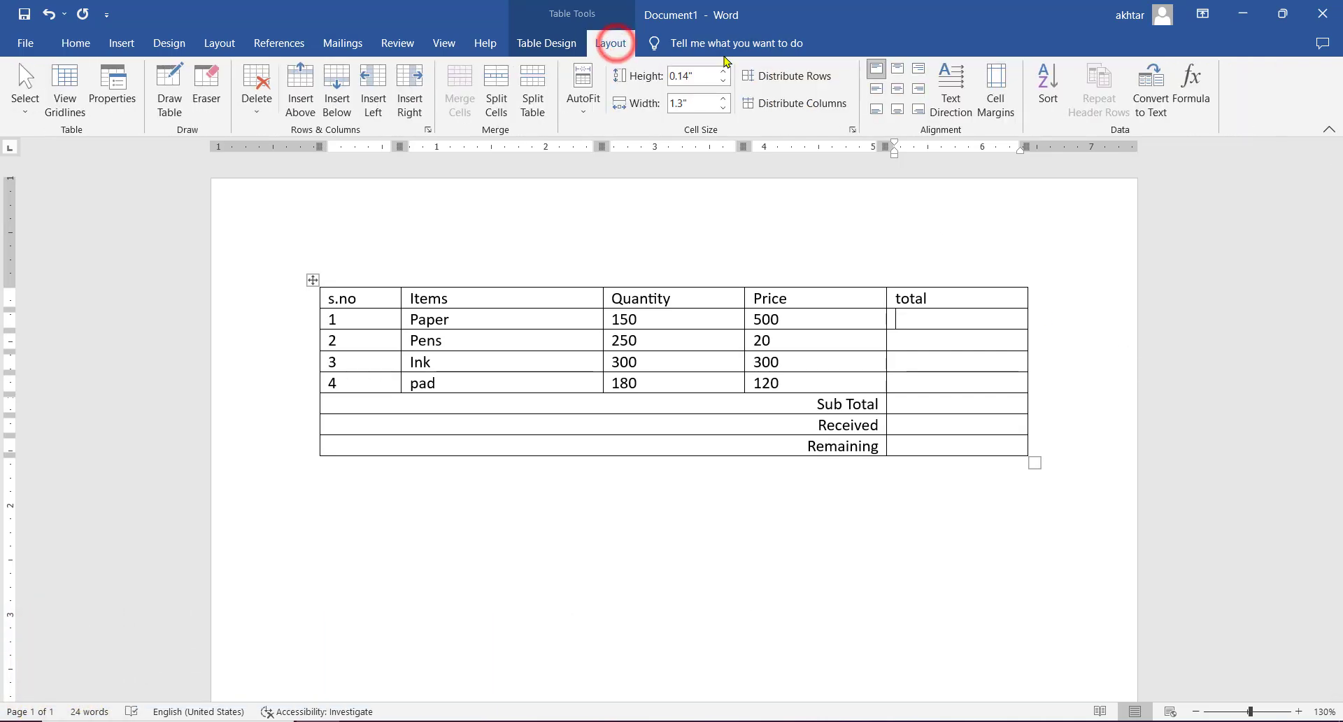
click(1191, 87)
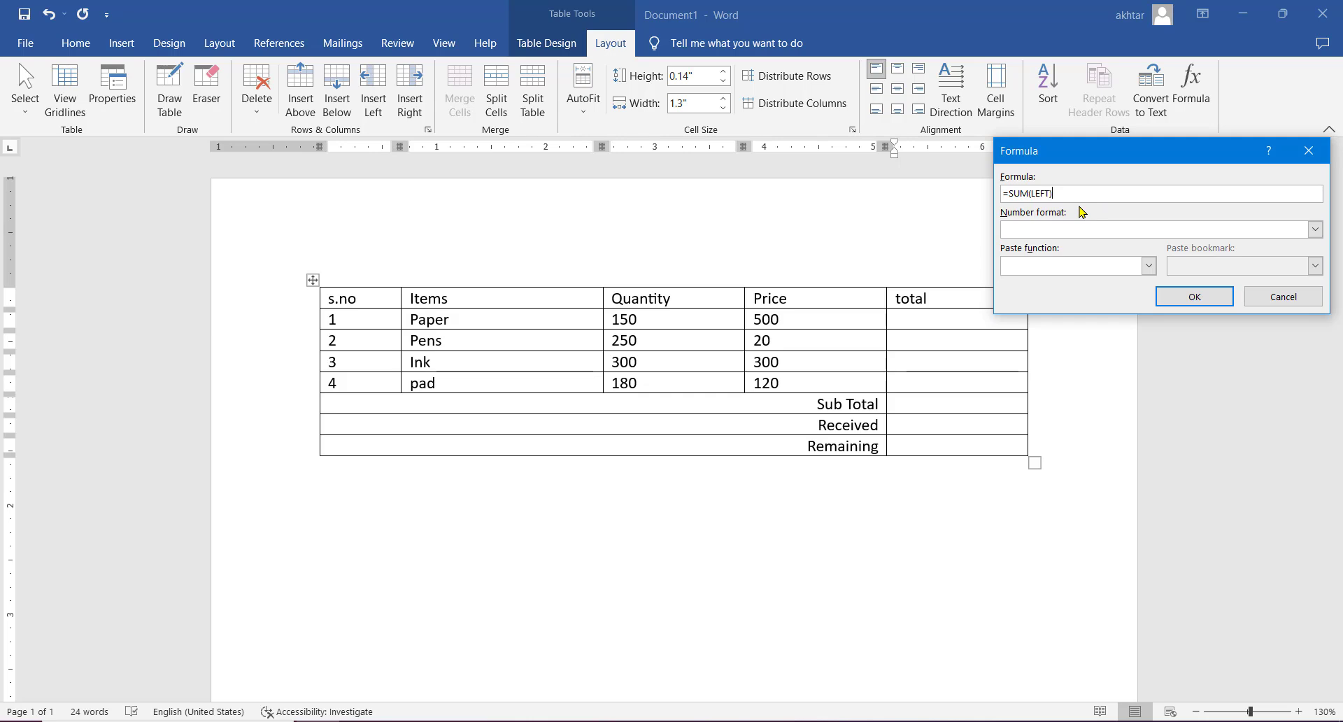
click(1194, 296)
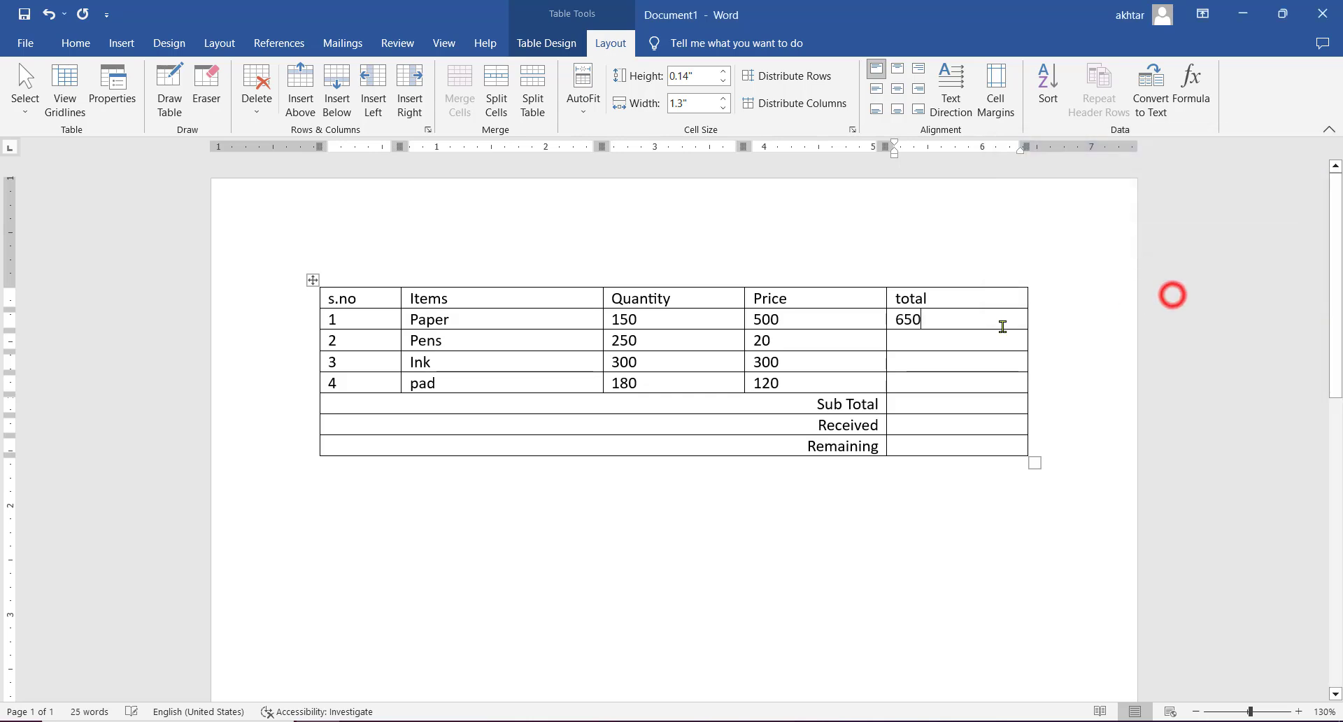
- Delete the formula result from the total cell of the Paper row
click(927, 321)
double_click(926, 321)
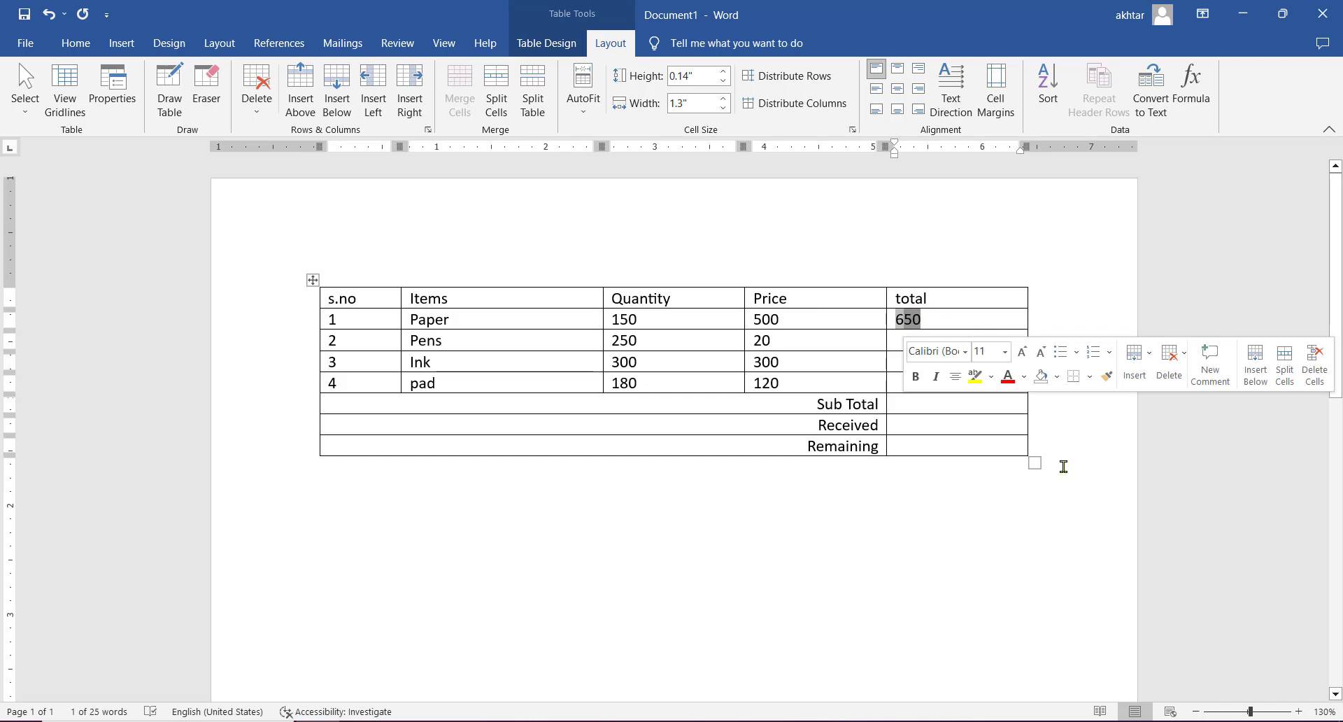
text(6)
key(BackSpace)
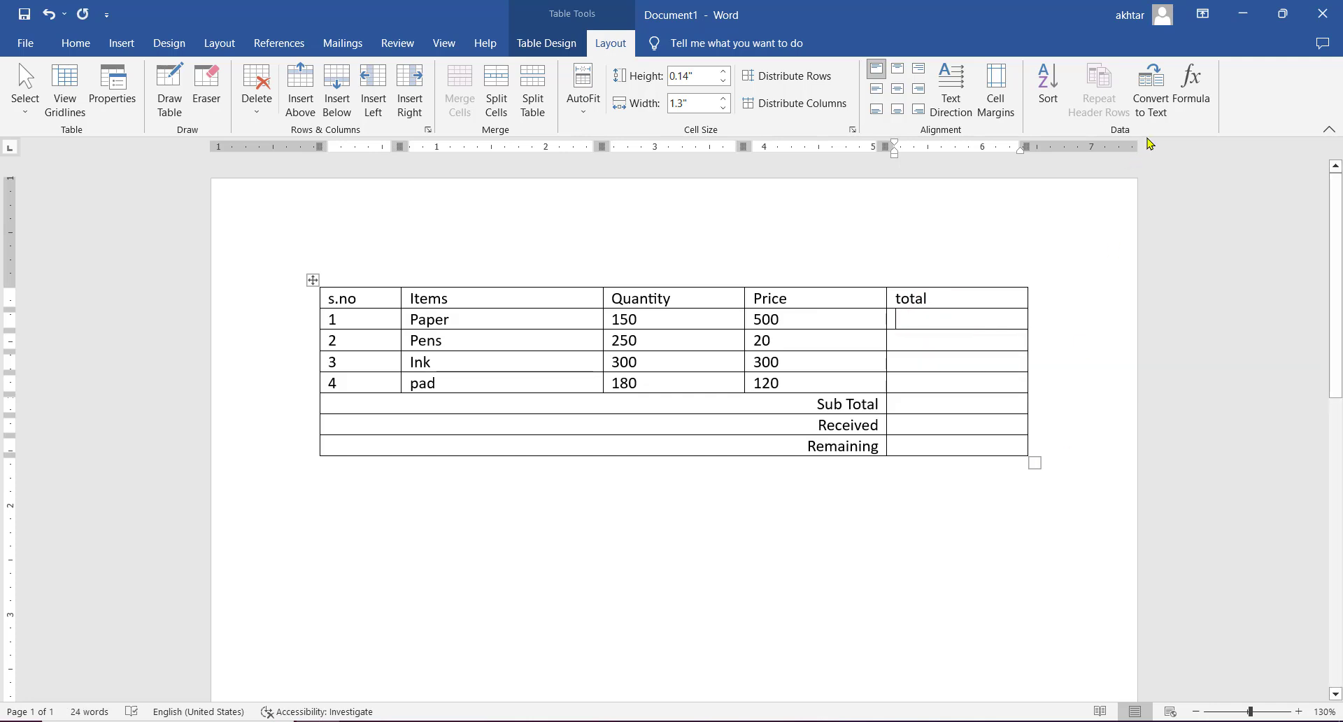
- Insert the formula =PRODUCT(left) in the total cell of the Paper row
click(1190, 94)
drag(1057, 193, 1011, 193)
key(BackSpace)
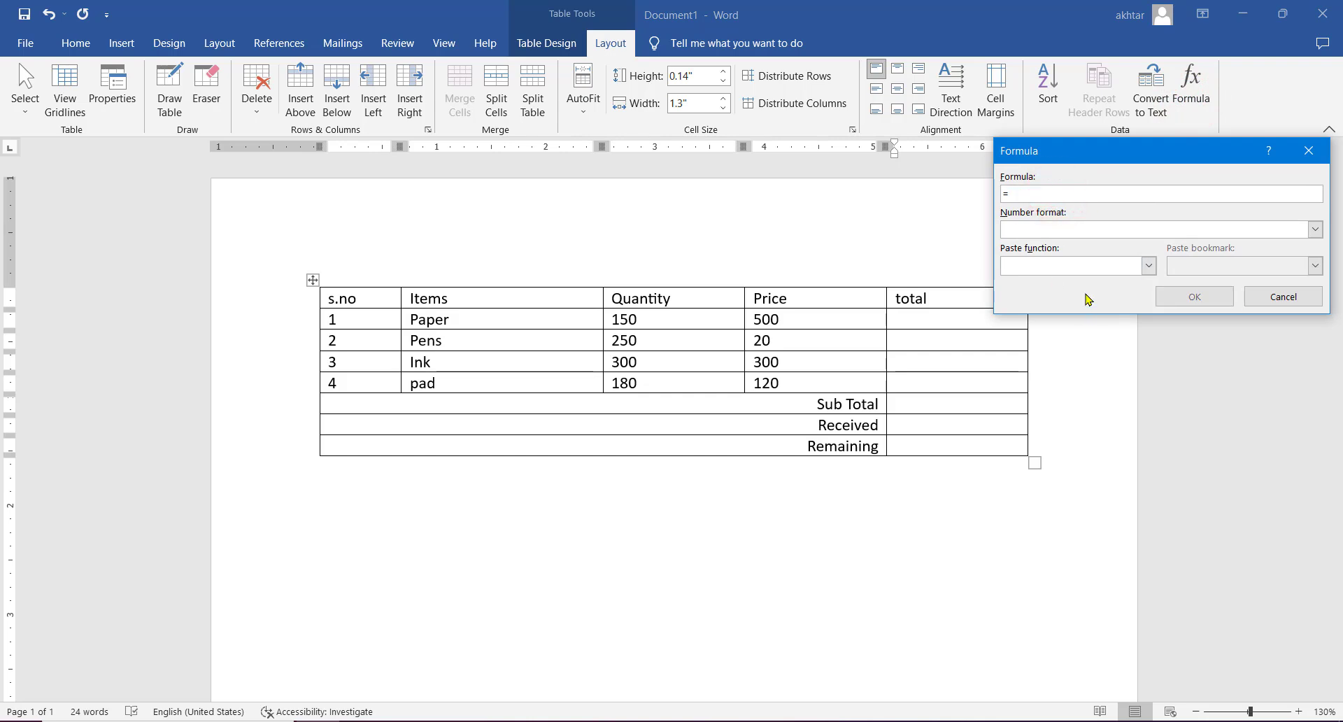
click(1148, 266)
drag(1150, 304, 1147, 339)
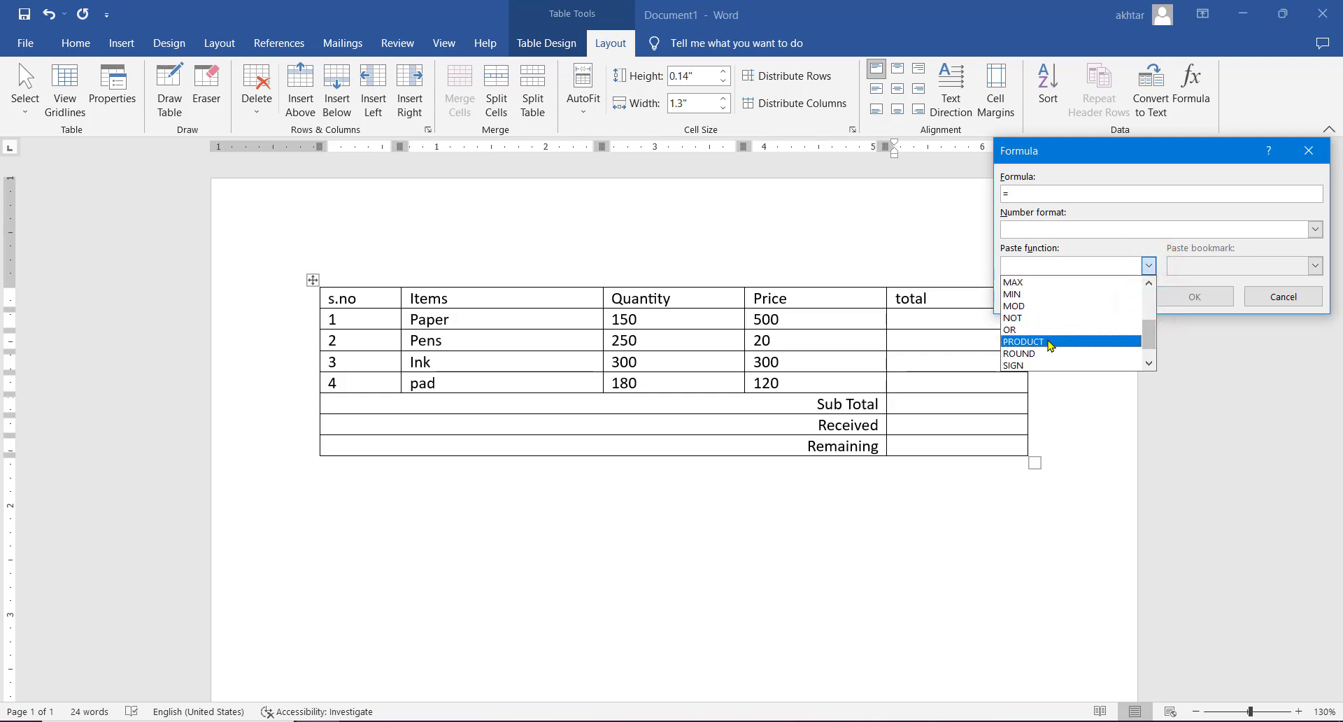
click(1047, 341)
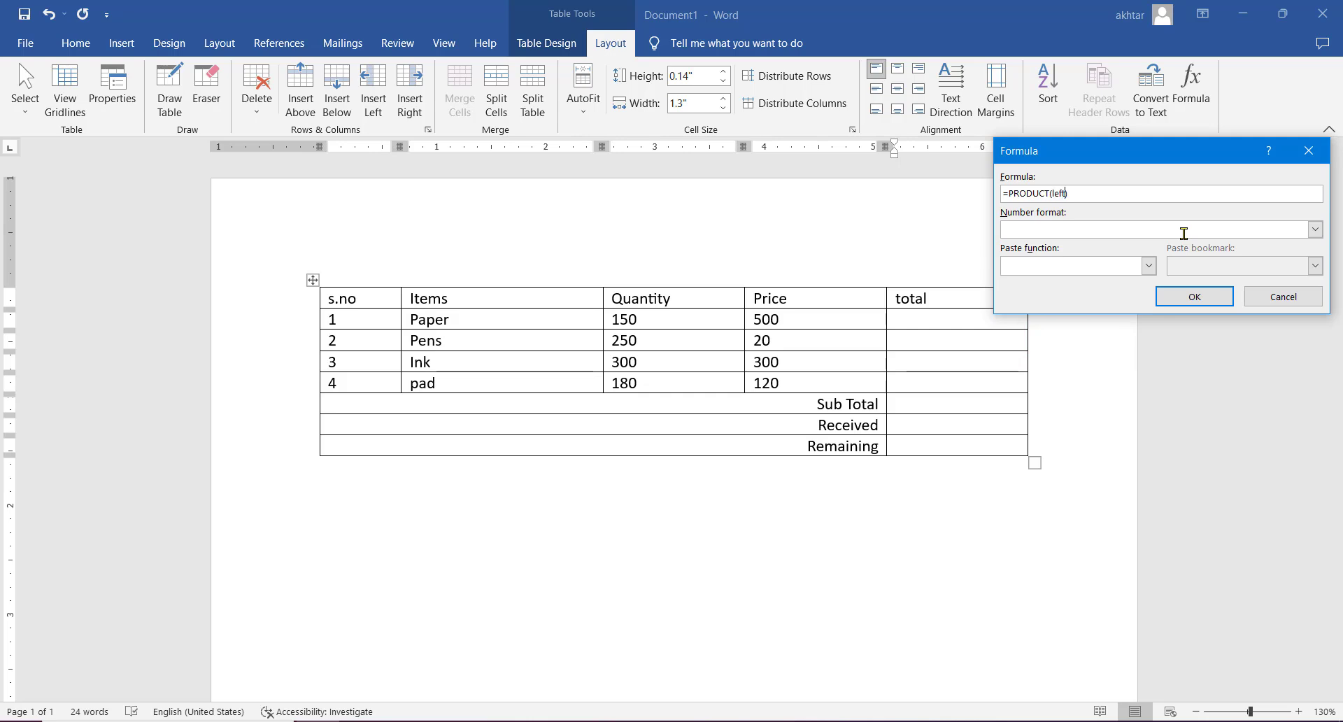
click(1188, 297)
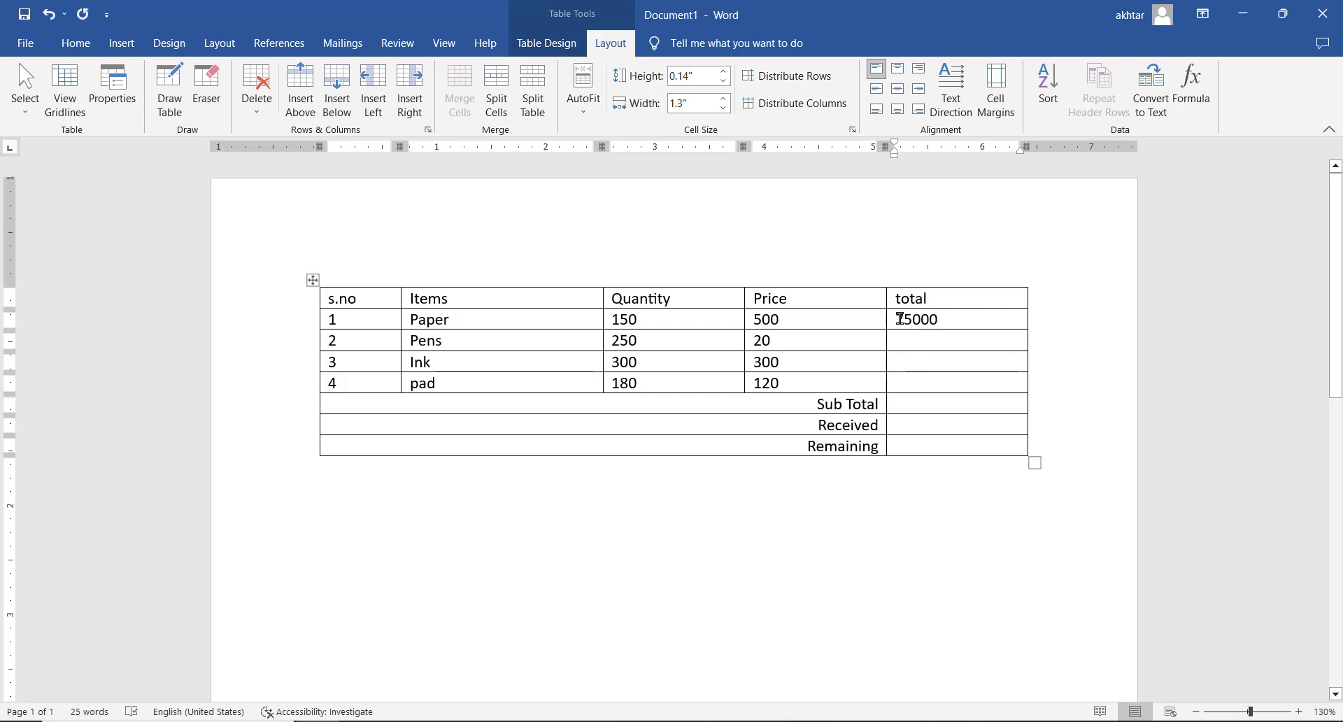
- Enter the row totals 5000 for Pens, 90000 for Ink and 21600 for pad in the total column
click(932, 339)
text(5000)
click(926, 361)
text(90000)
click(924, 382)
text(21600)
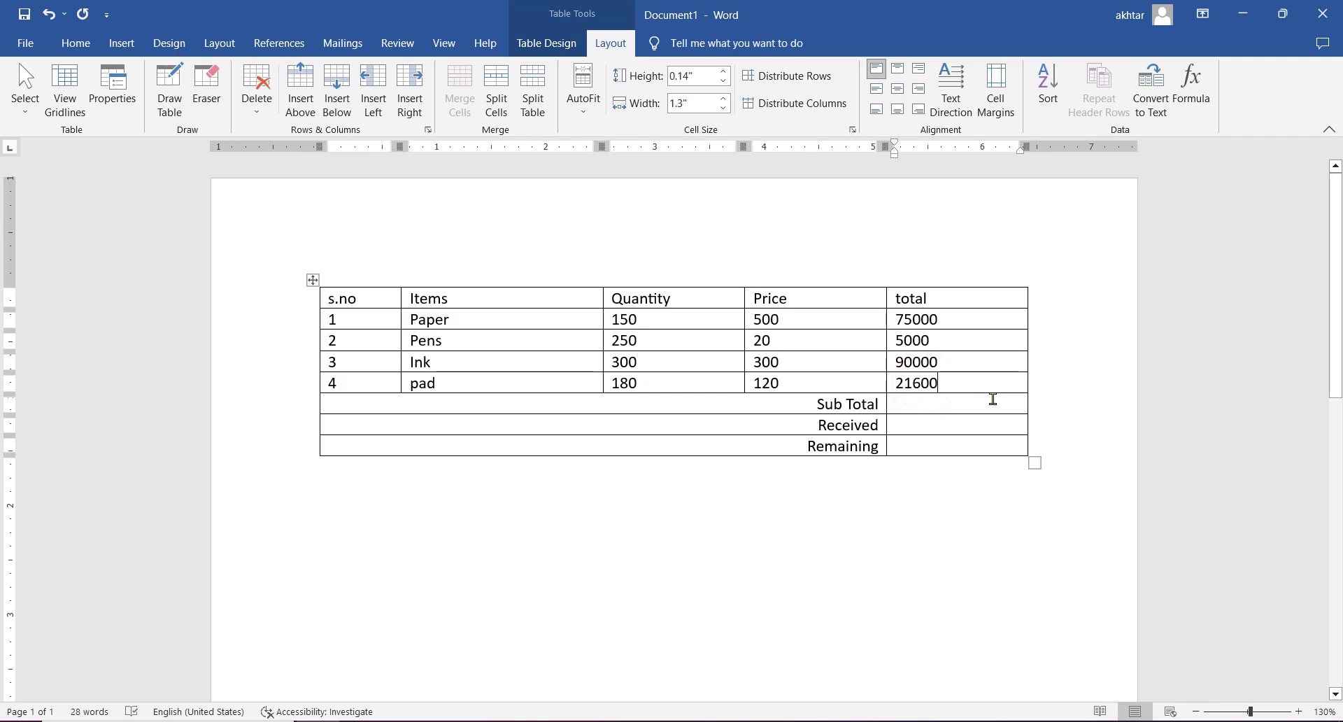
- Insert the formula =SUM(ABOVE) in the Sub Total amount cell and enter 15000 as the Received amount
click(929, 405)
click(1198, 104)
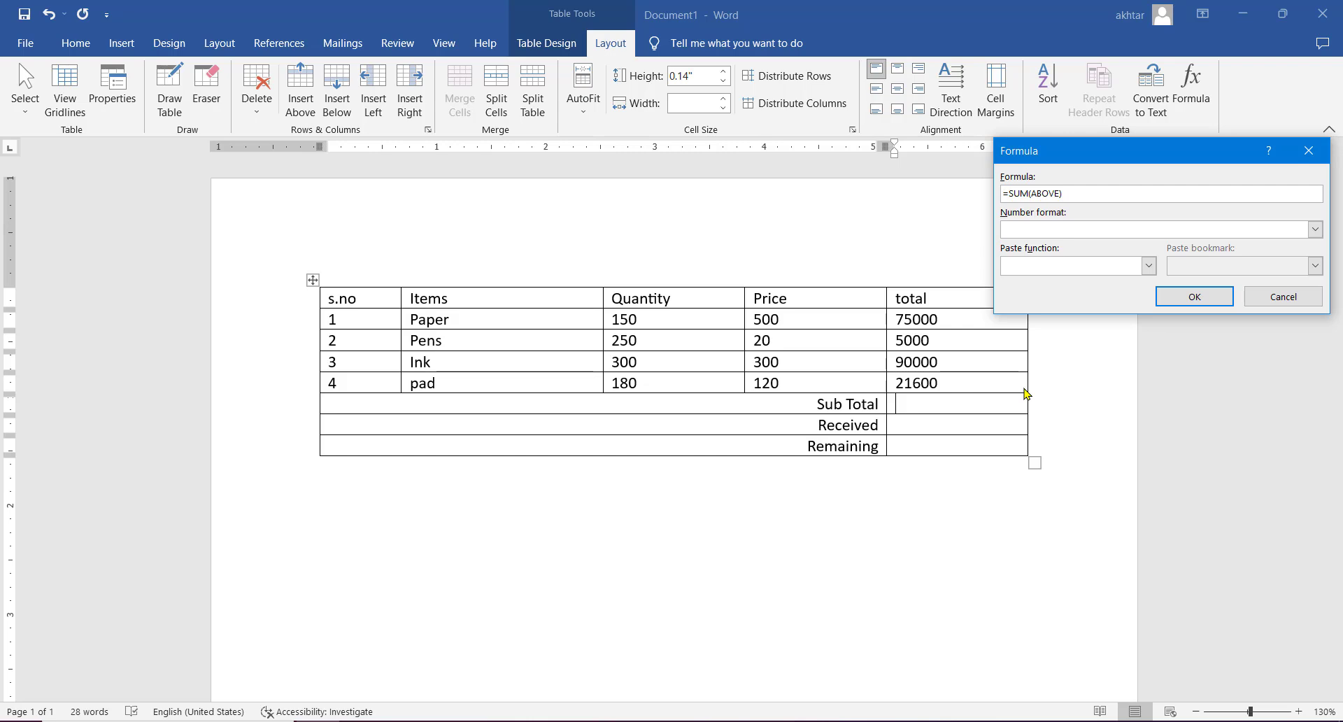
click(1197, 297)
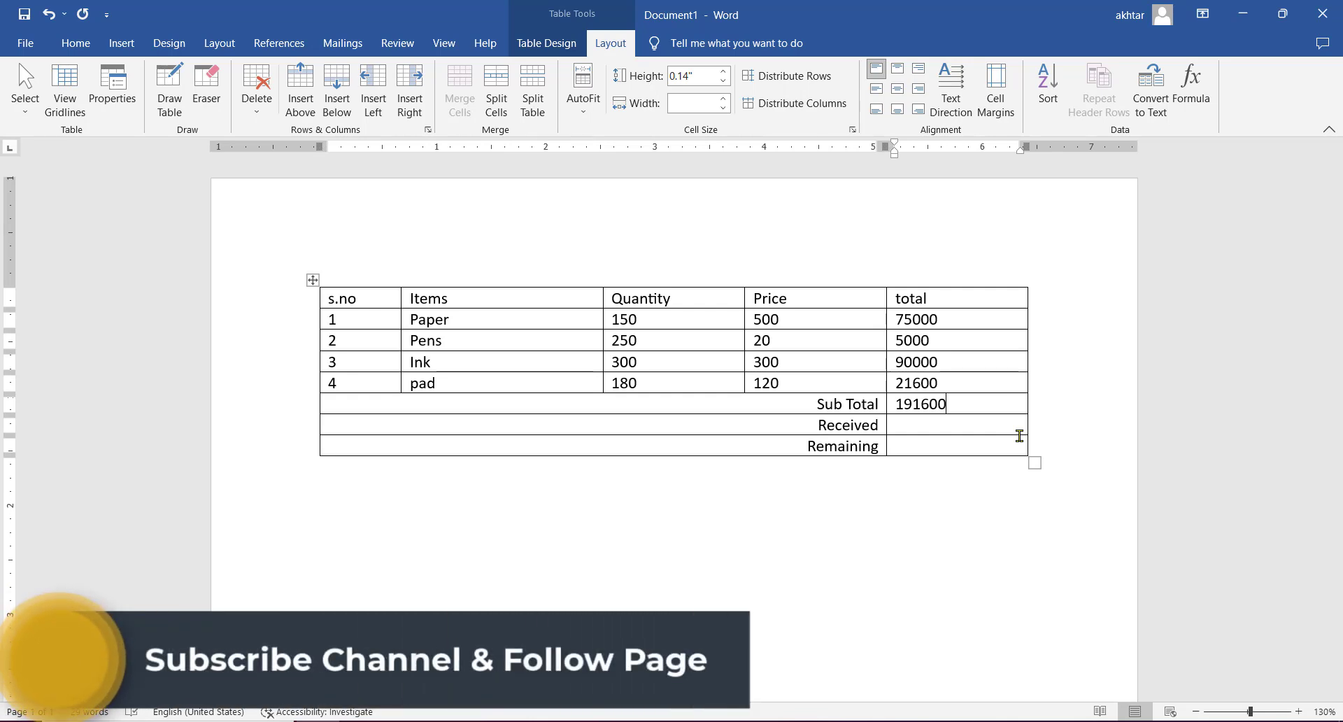
click(948, 422)
text(15000)
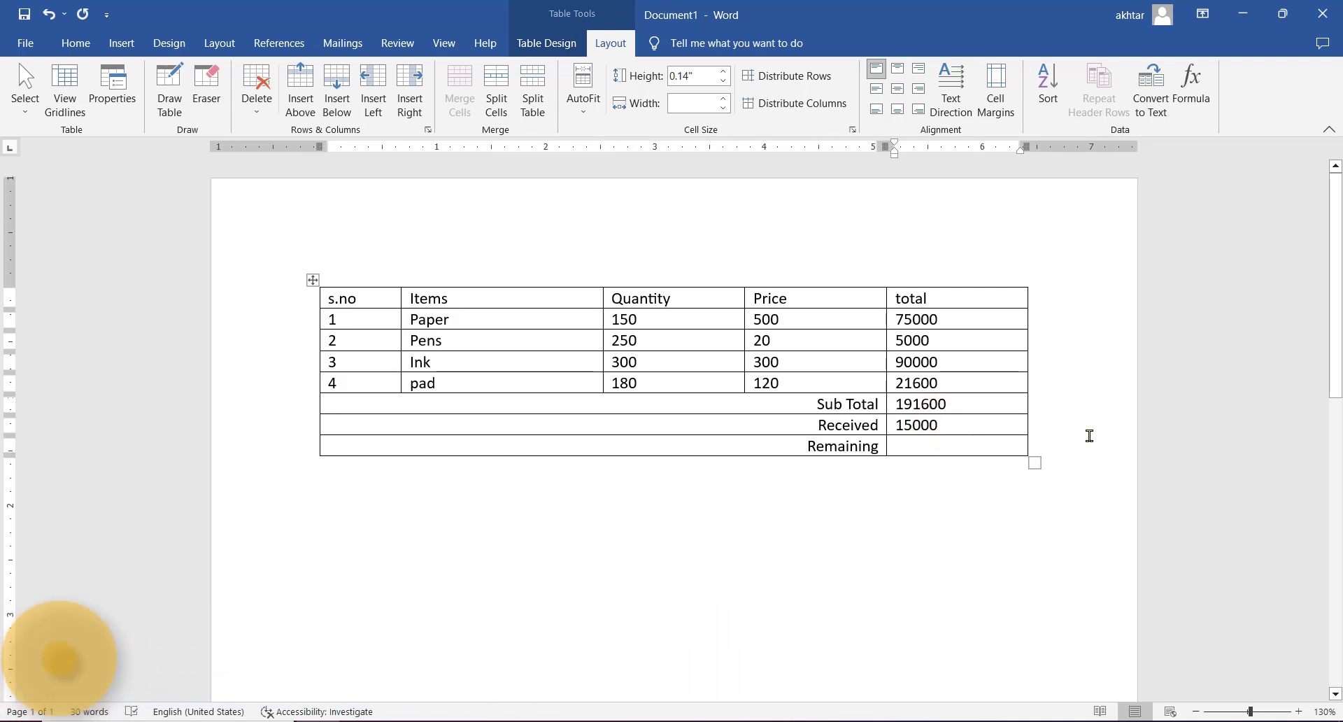
- Insert the formula =B6-B7 in the Remaining amount cell to subtract the received amount from the sub total
click(997, 449)
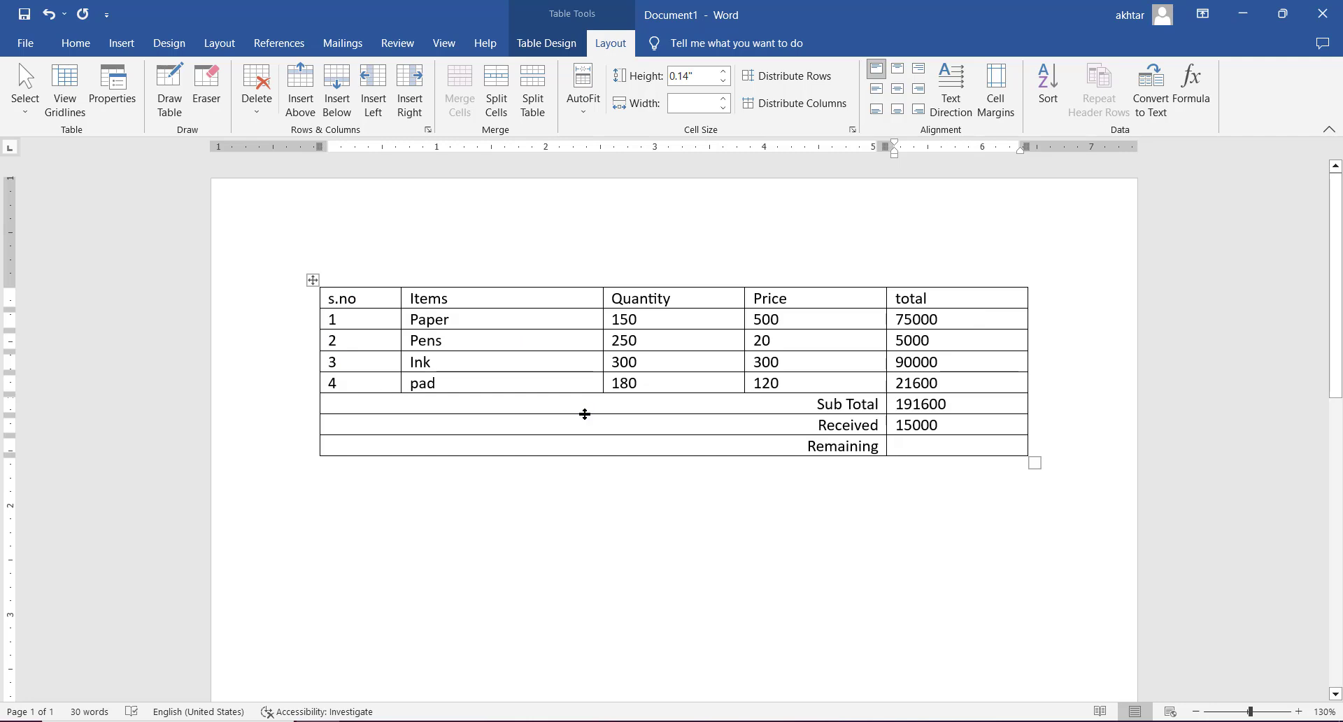
click(472, 402)
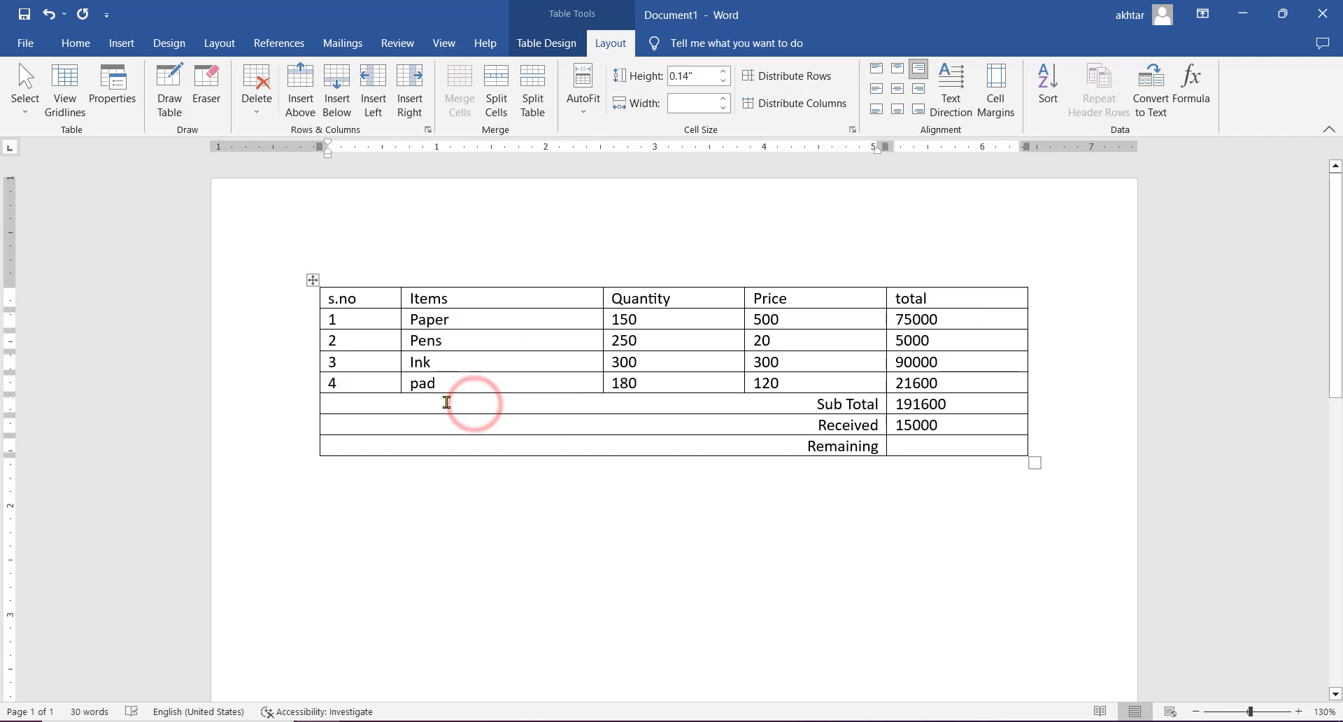
click(348, 399)
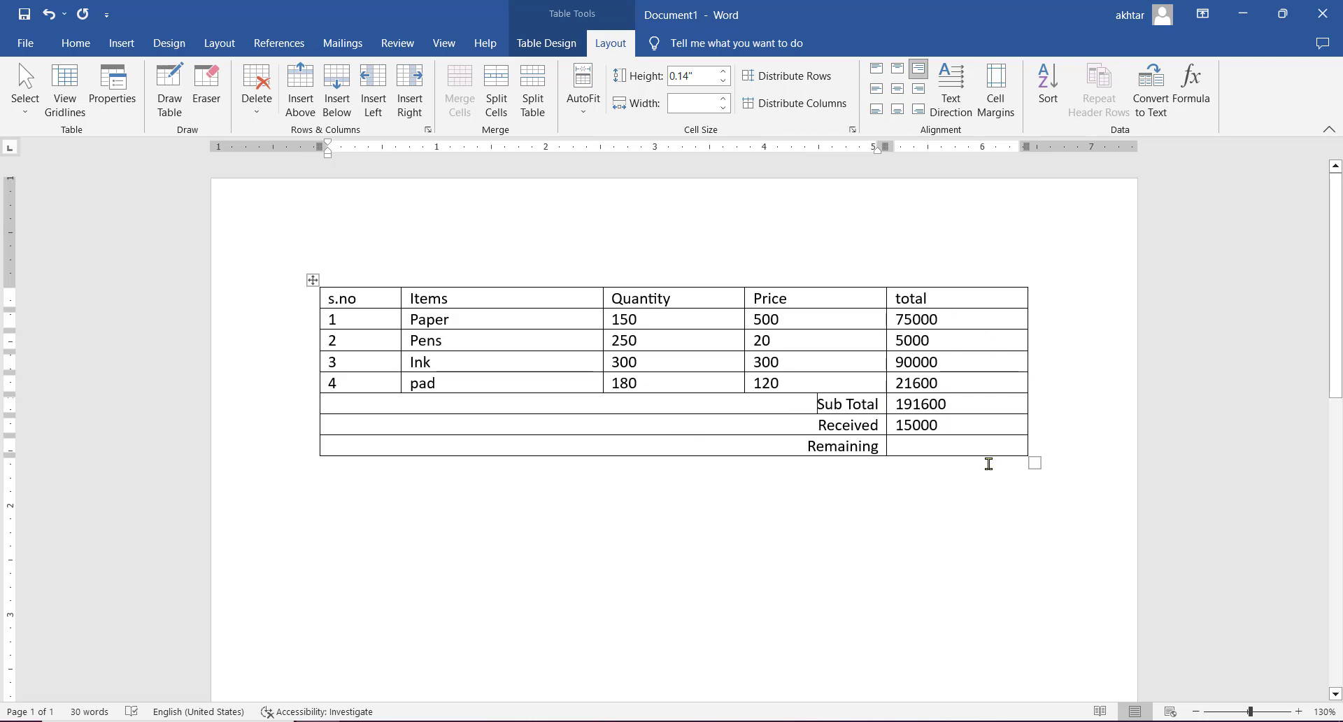
click(942, 383)
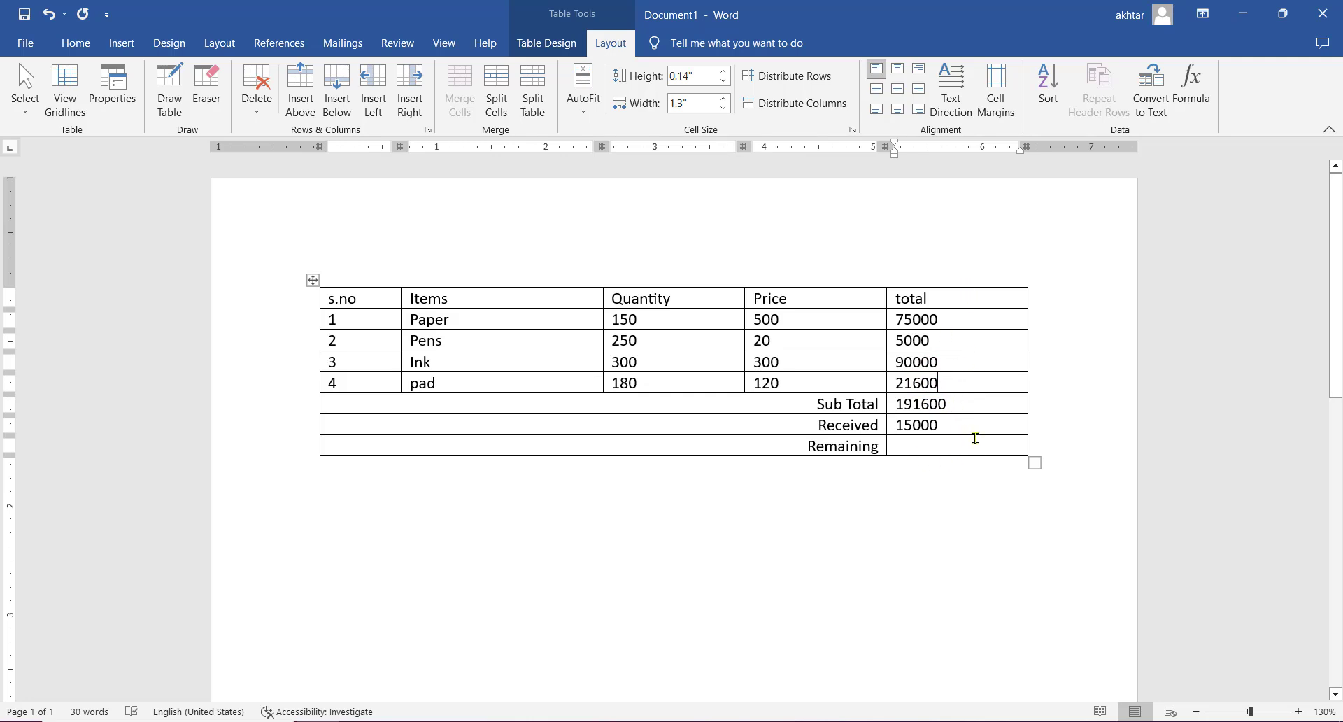
click(953, 448)
click(1191, 88)
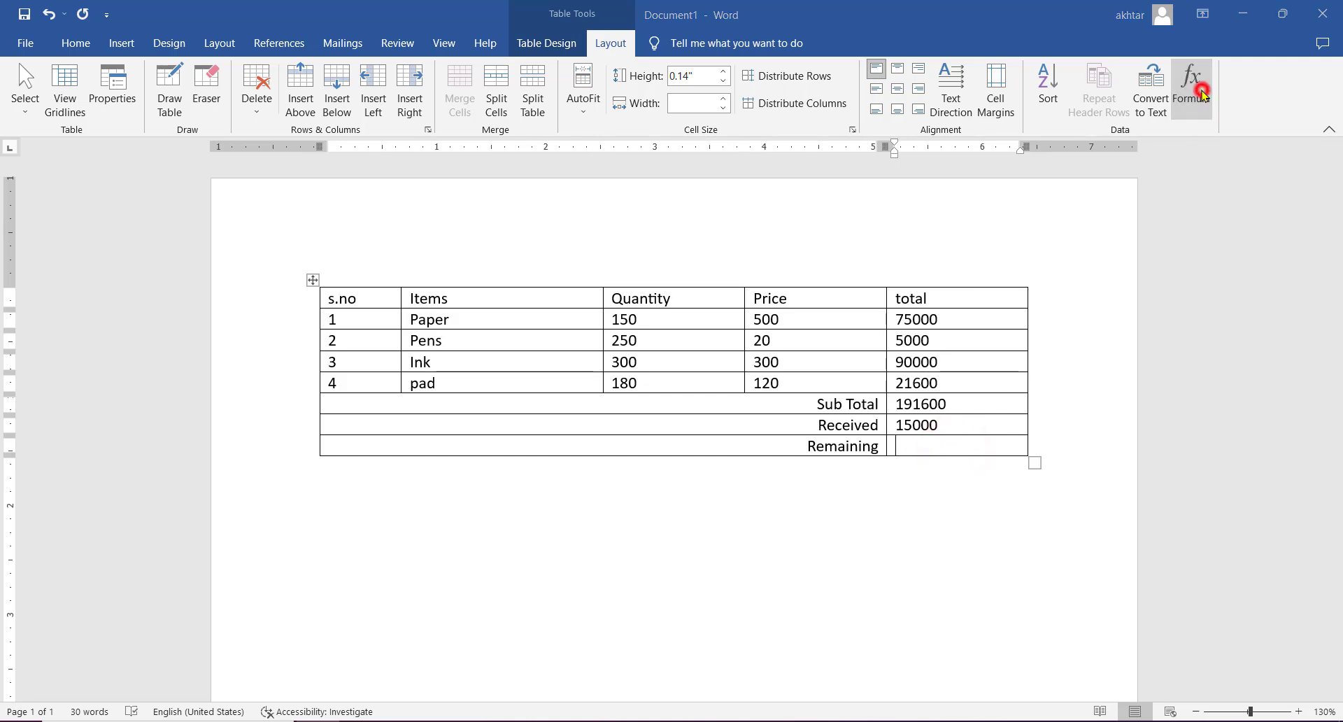
drag(1088, 193, 1015, 232)
key(BackSpace)
key(BackSpace)
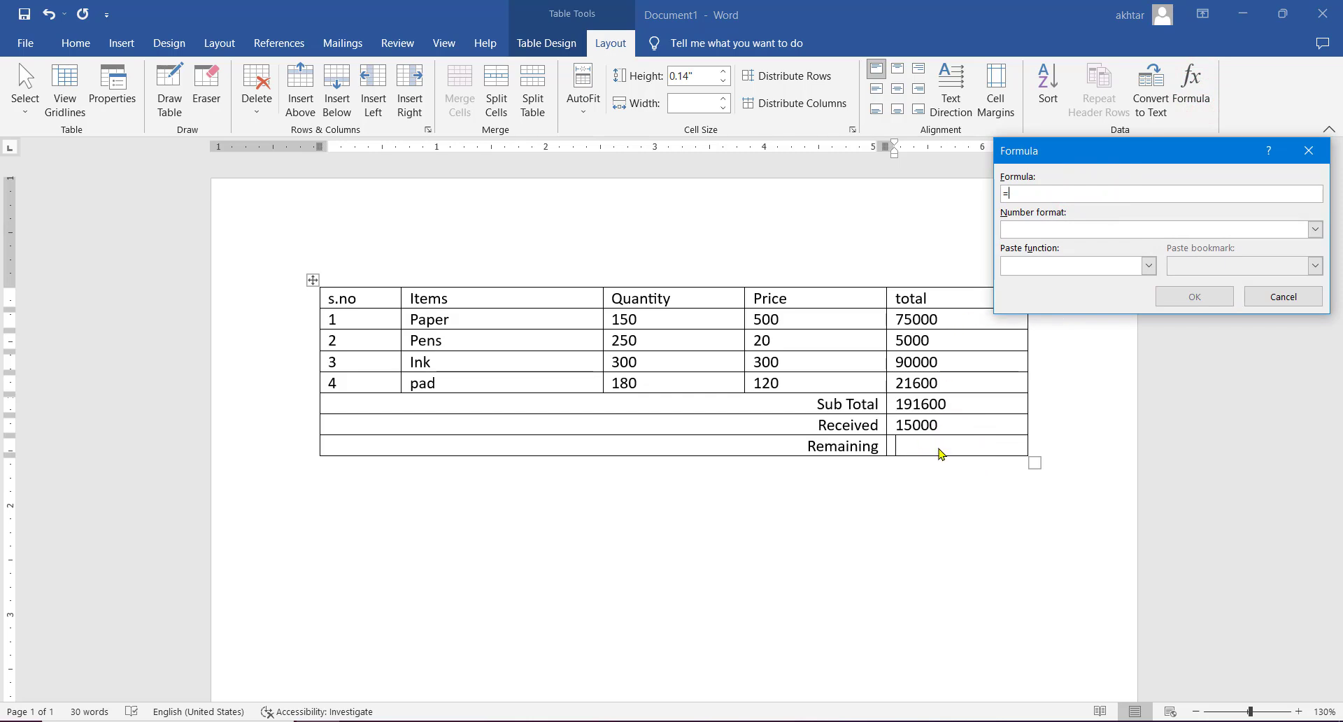
text(B)
text(B7)
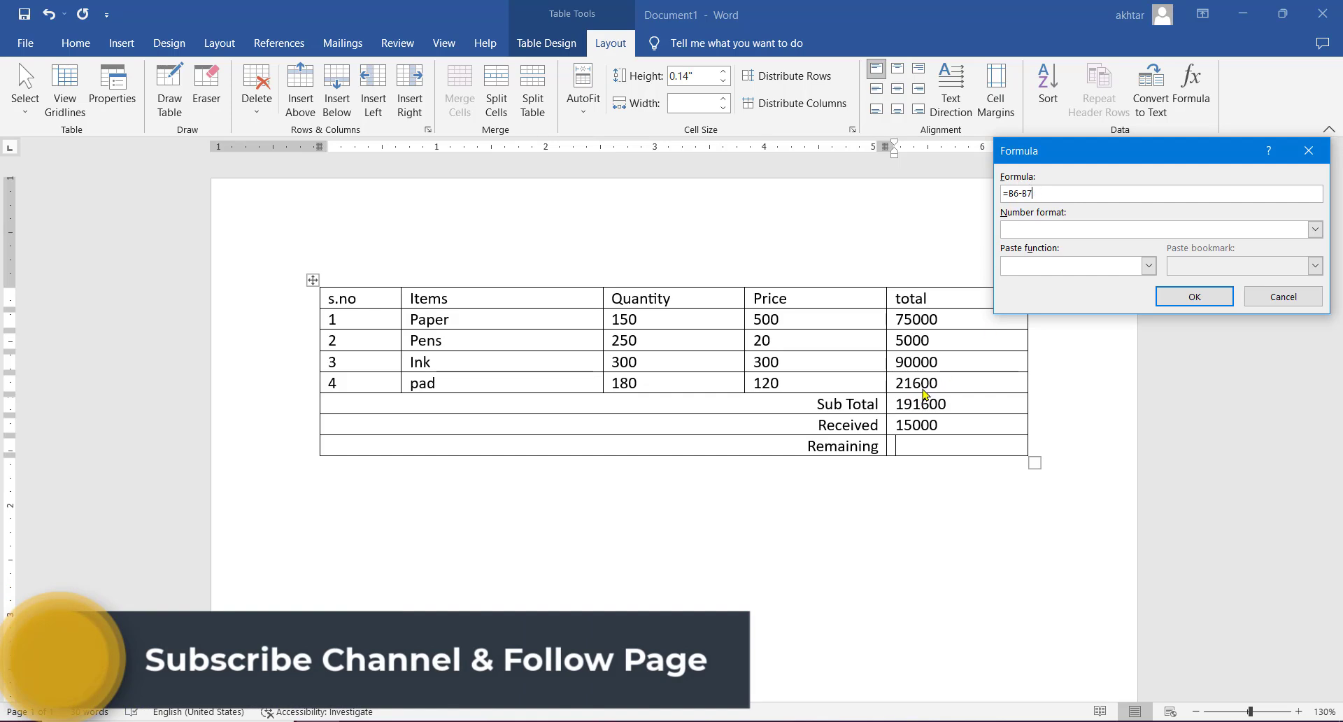
click(1189, 296)
- Add a contact phone number below the table, leaving blank space, and precede it with the telephone symbol from character code 2706
click(441, 503)
key(Return)
key(Return)
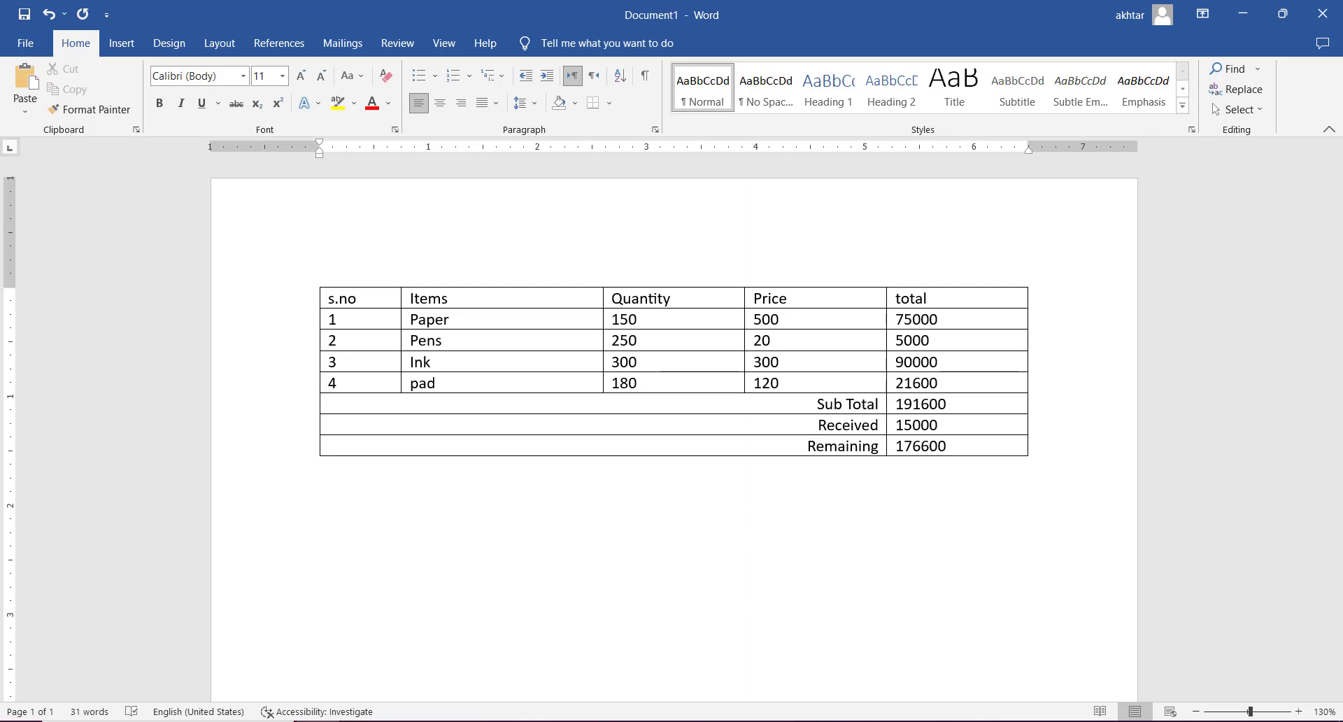
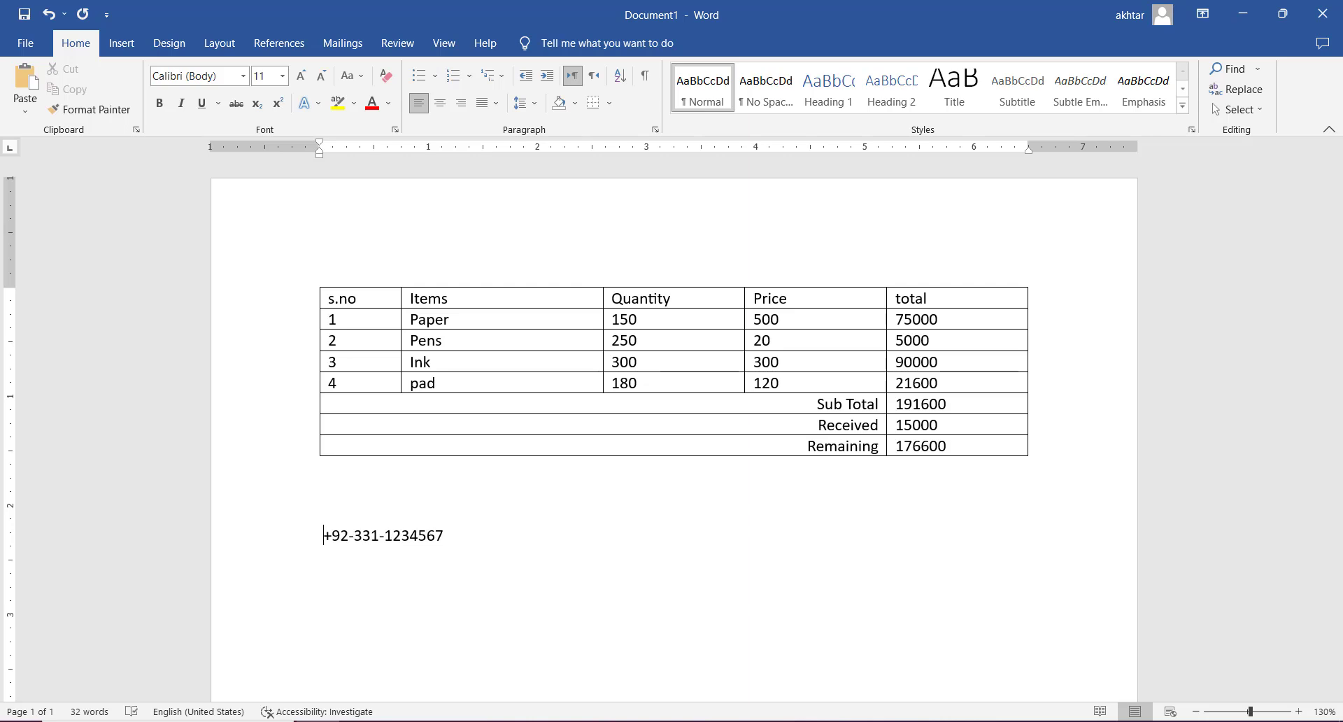
text( 2706)
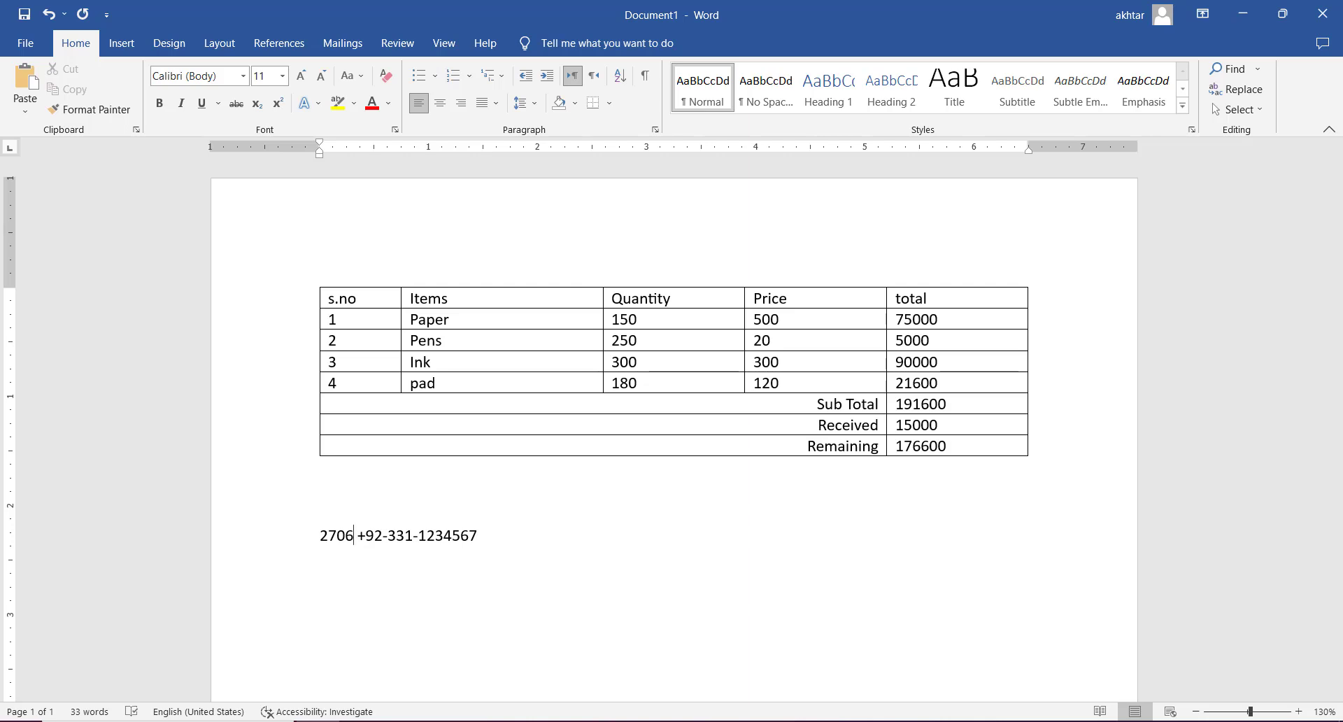
key(alt+x)
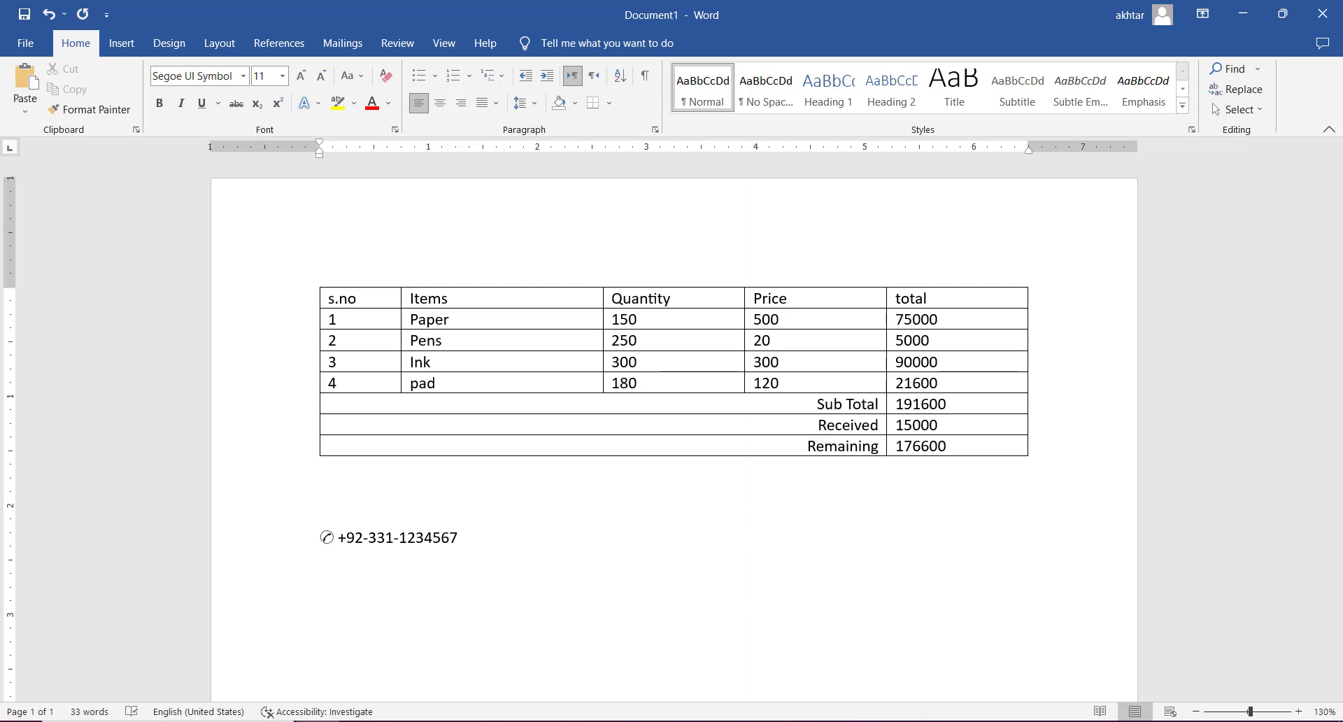
- Enter the contact's e-mail address on a new line under the phone number
key(End)
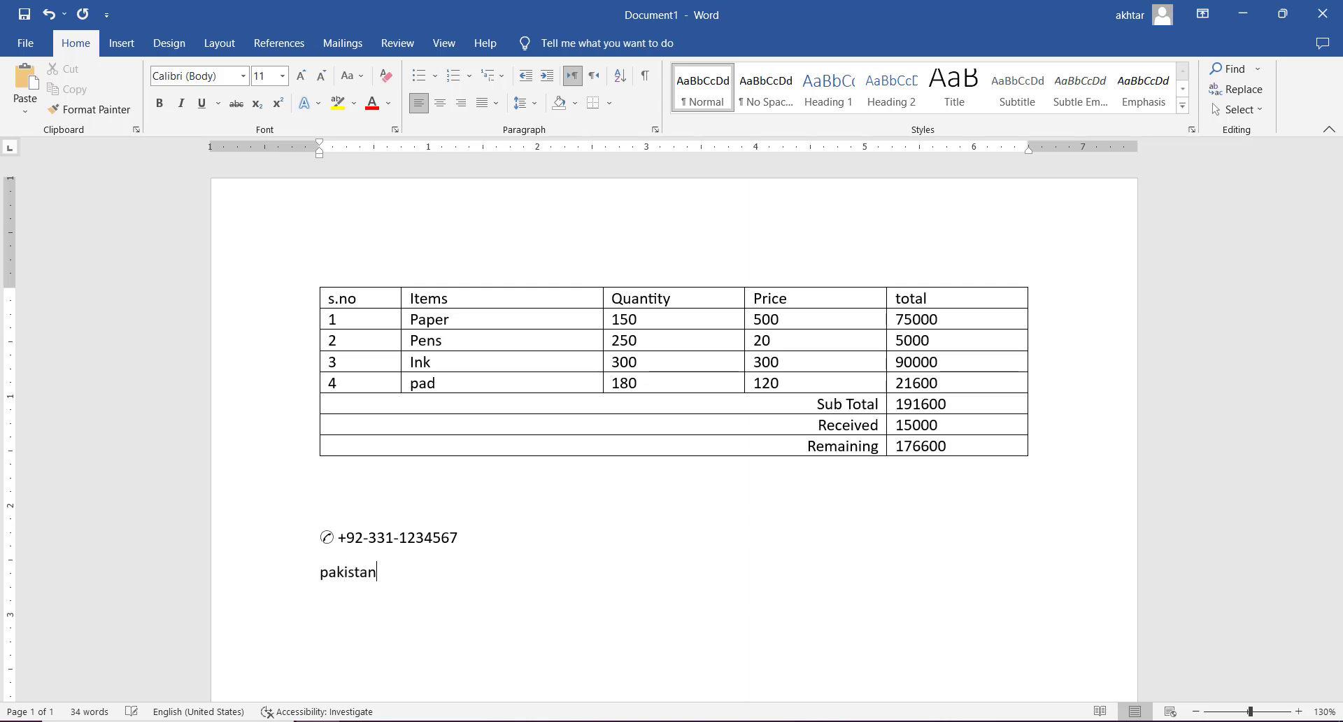
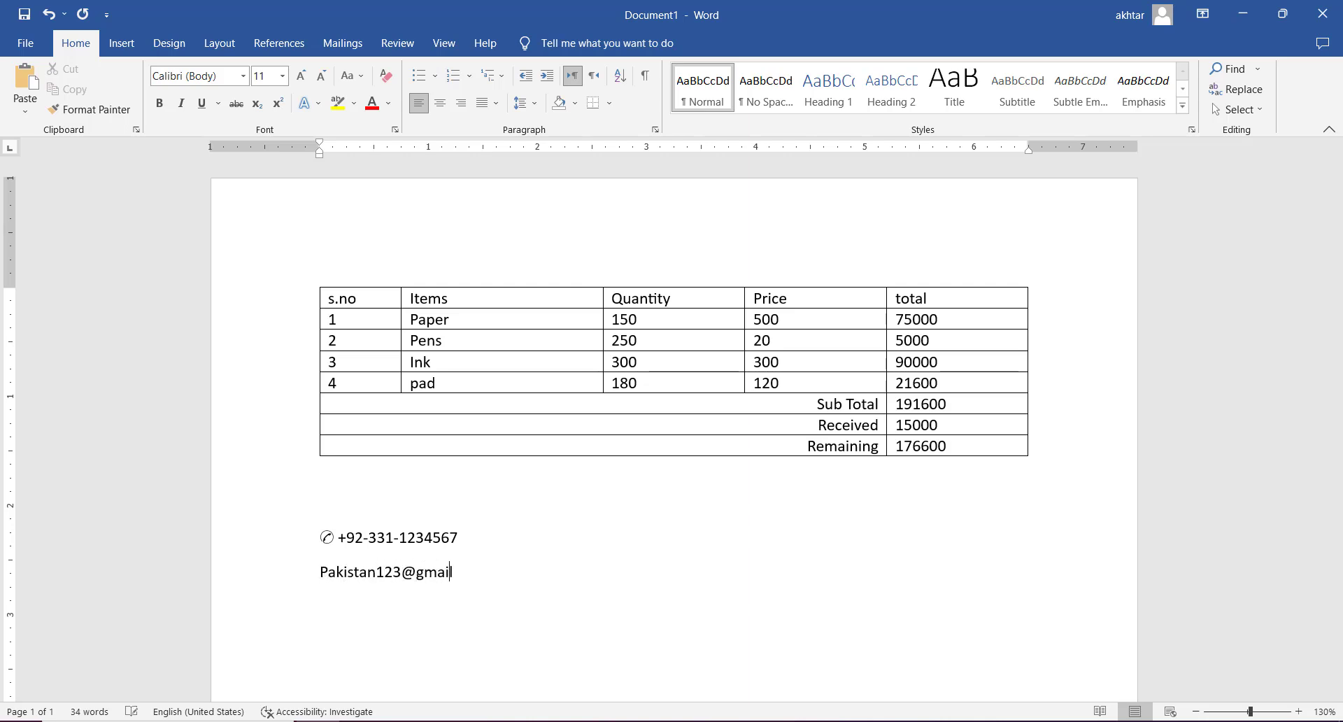
- Insert the envelope symbol from character code 2709 in front of the e-mail address
key(Home)
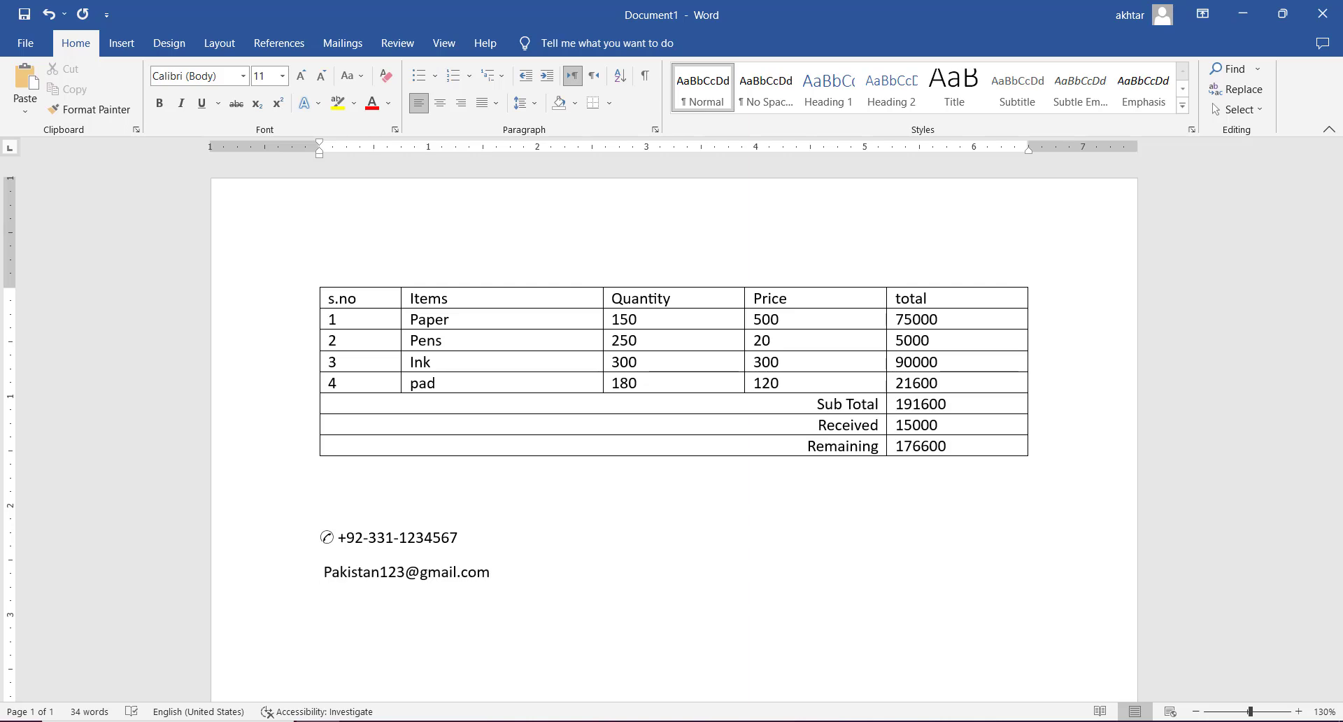
text(2709)
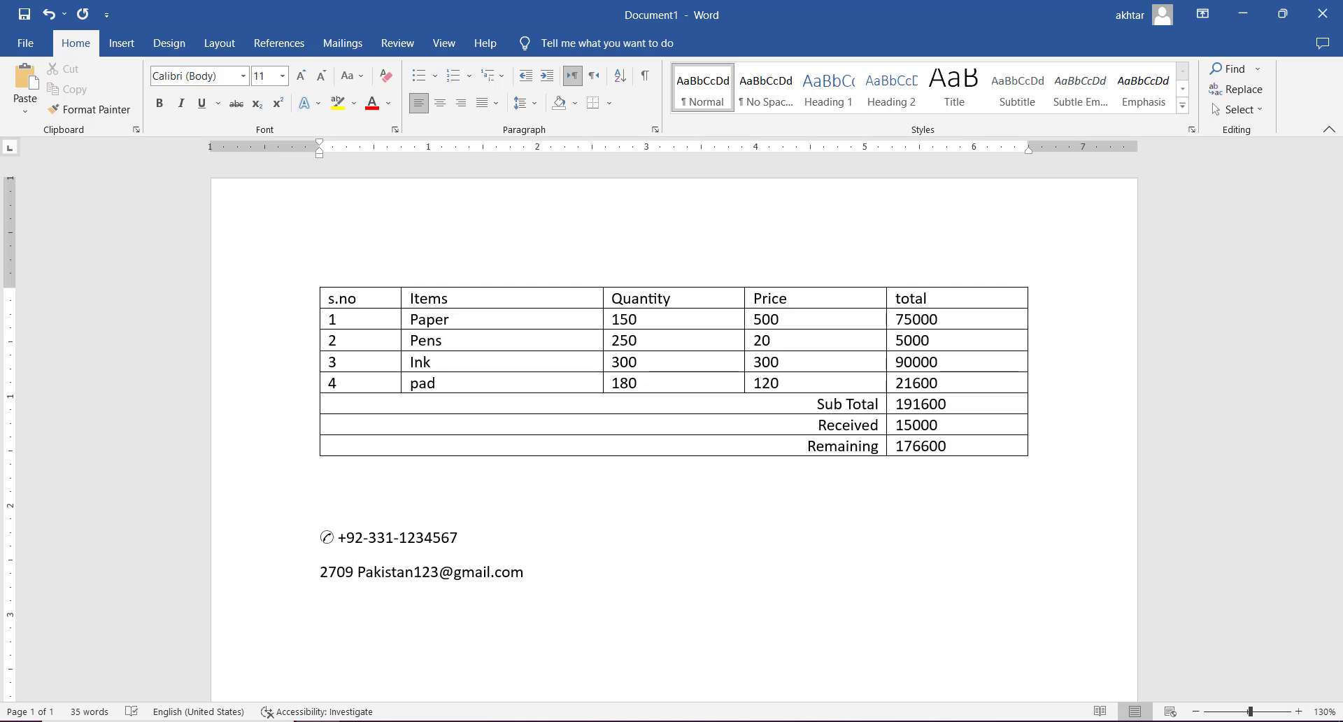
key(alt)
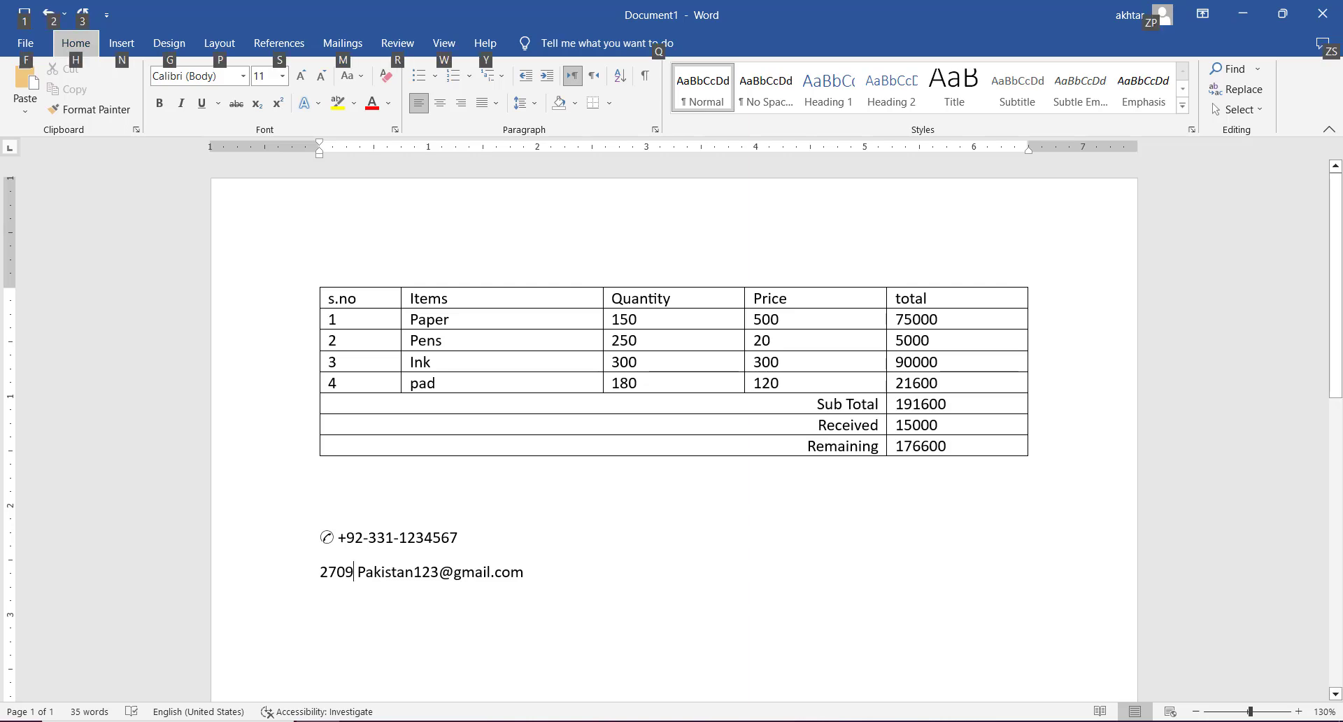
click(353, 568)
key(alt+x)
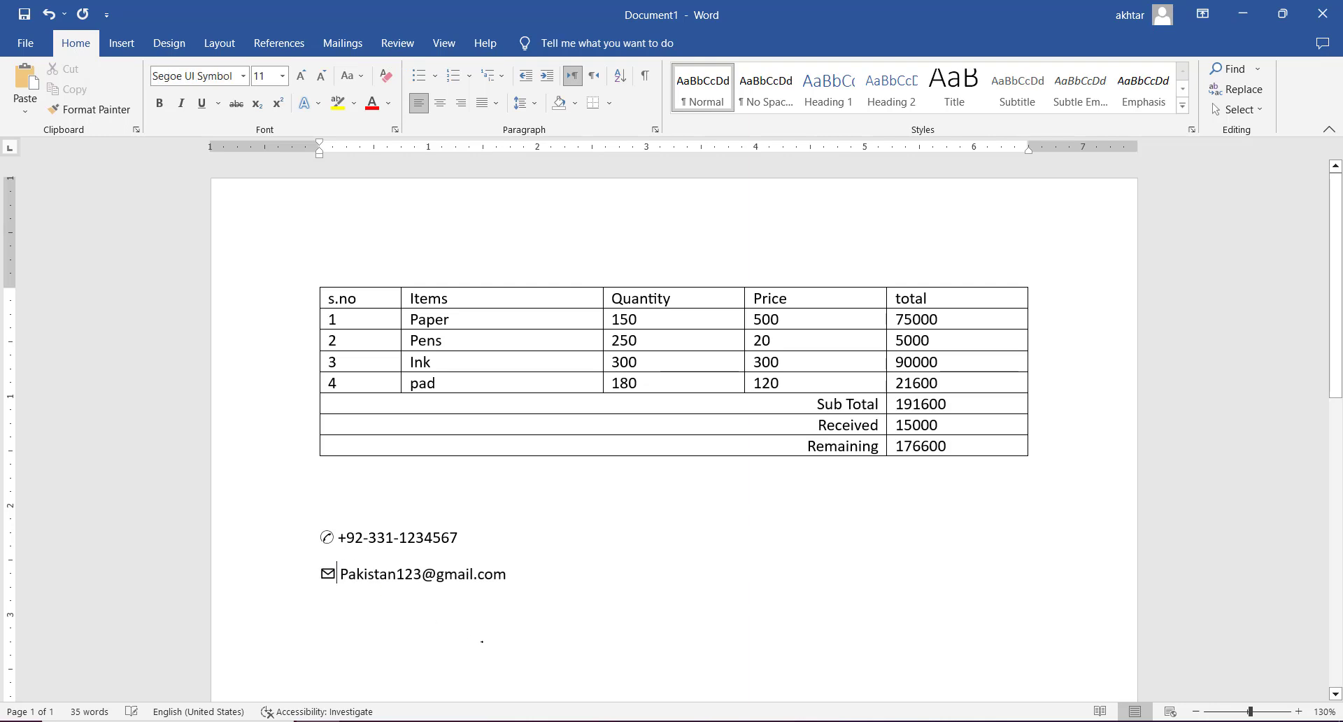